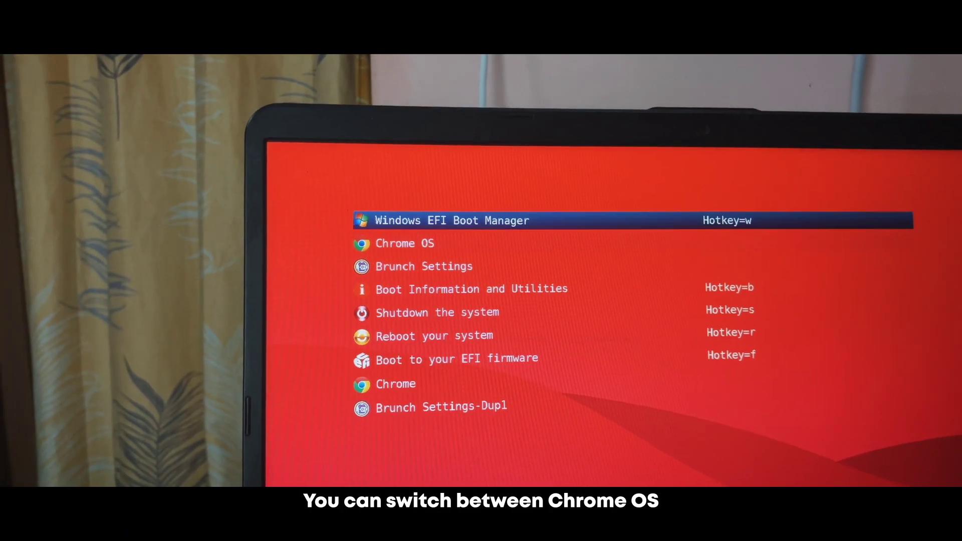
- Preview the intro clips: boot menu choice, app launcher, quick settings, Linux setup, Steam and What's New
key(Down)
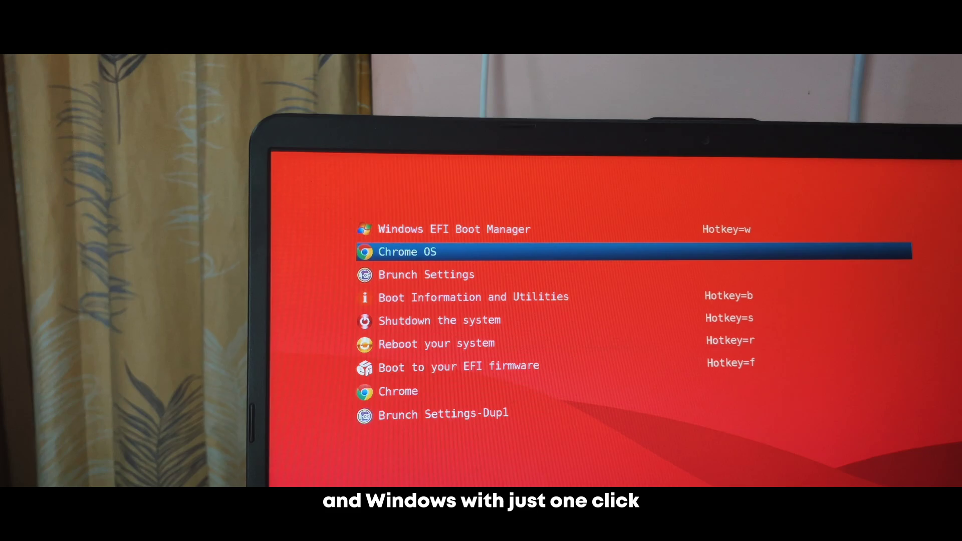
key(Up)
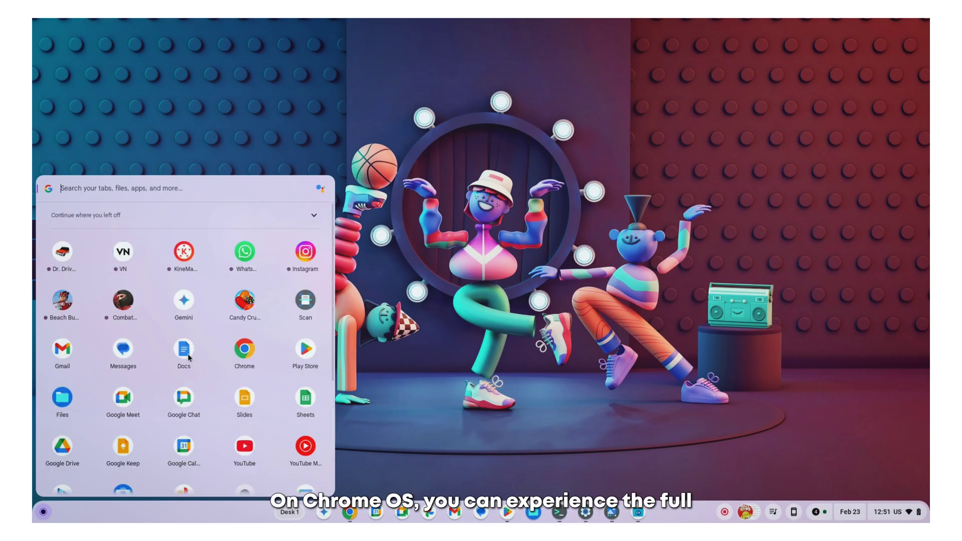
click(758, 464)
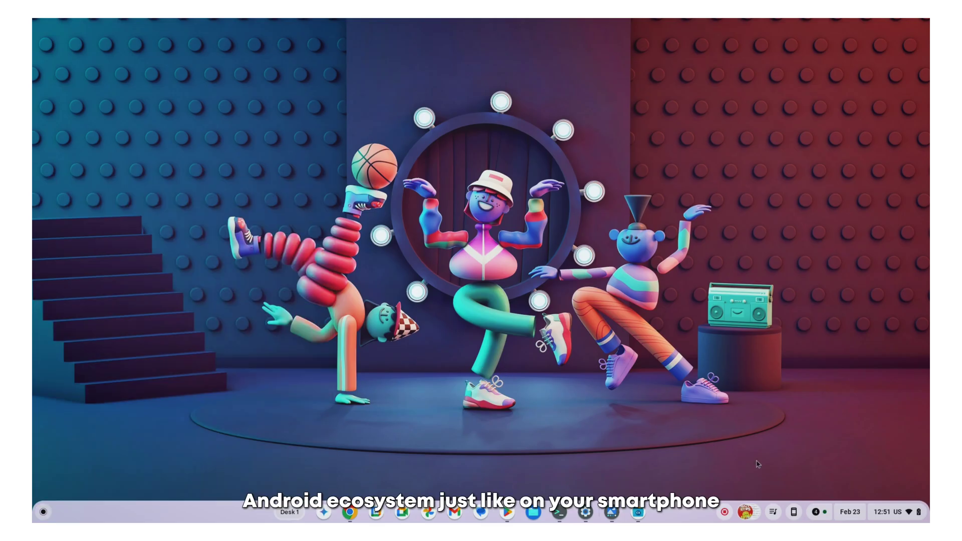
click(879, 513)
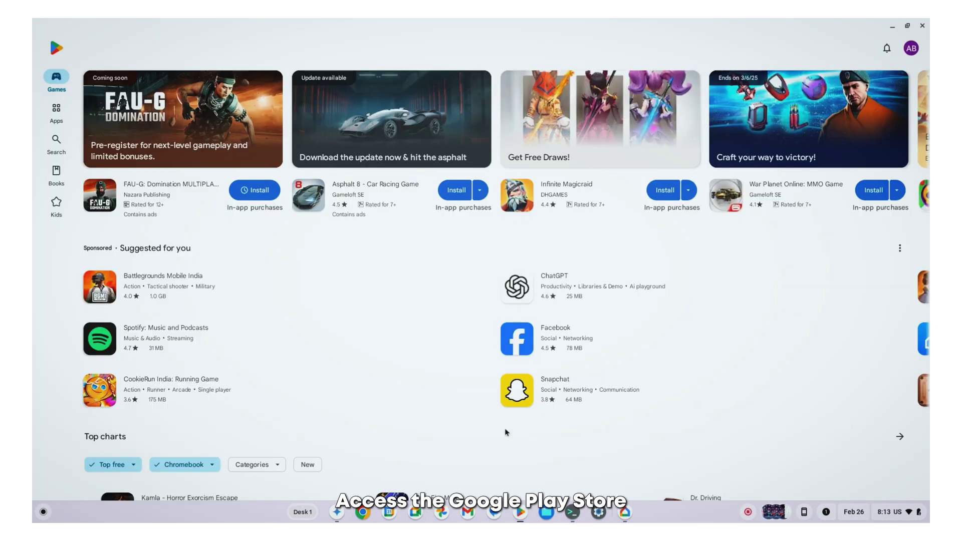
scroll(478, 309, down, 5)
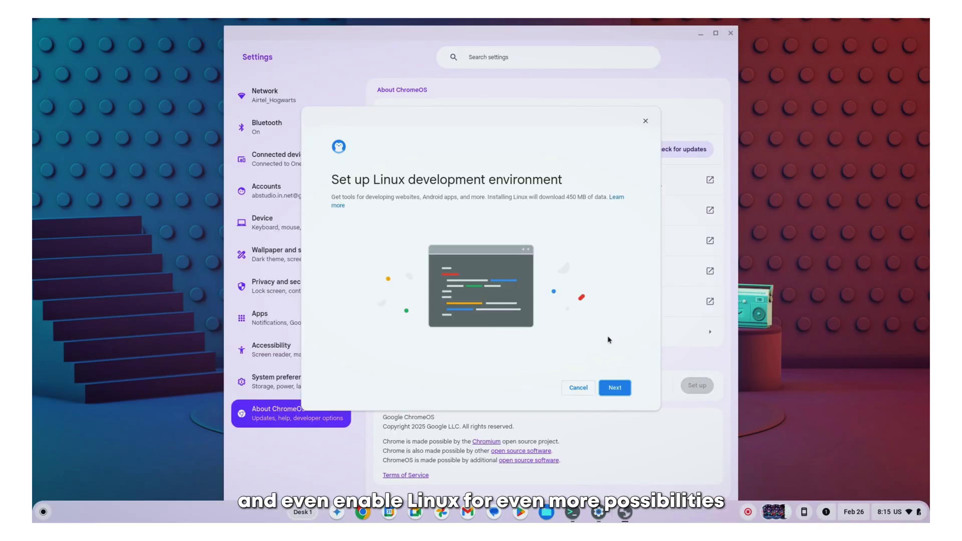
click(611, 386)
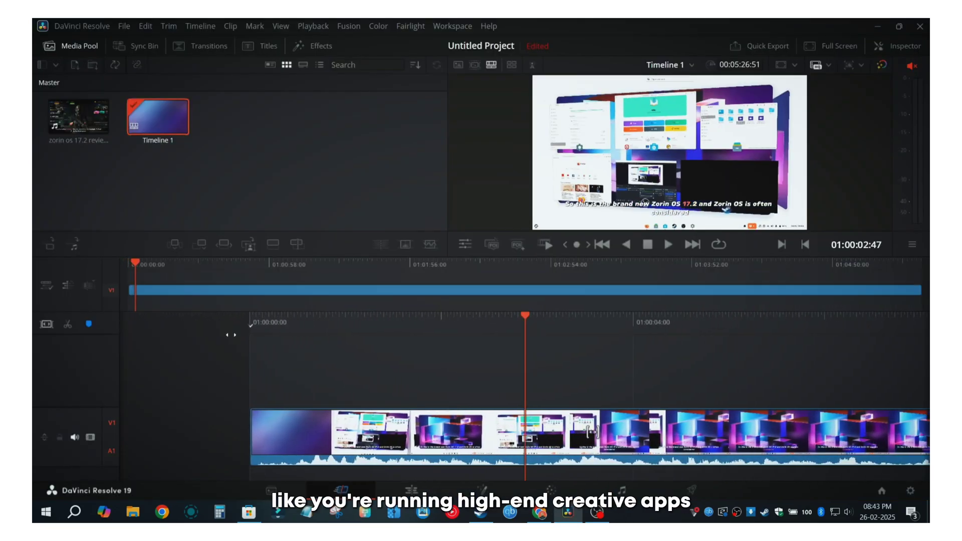
click(481, 512)
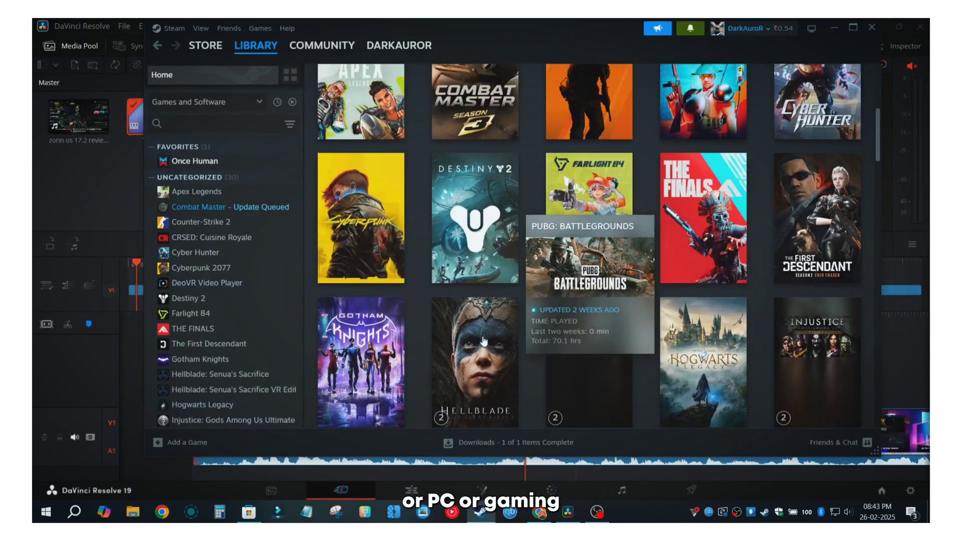
scroll(483, 349, up, 2)
scroll(482, 349, up, 2)
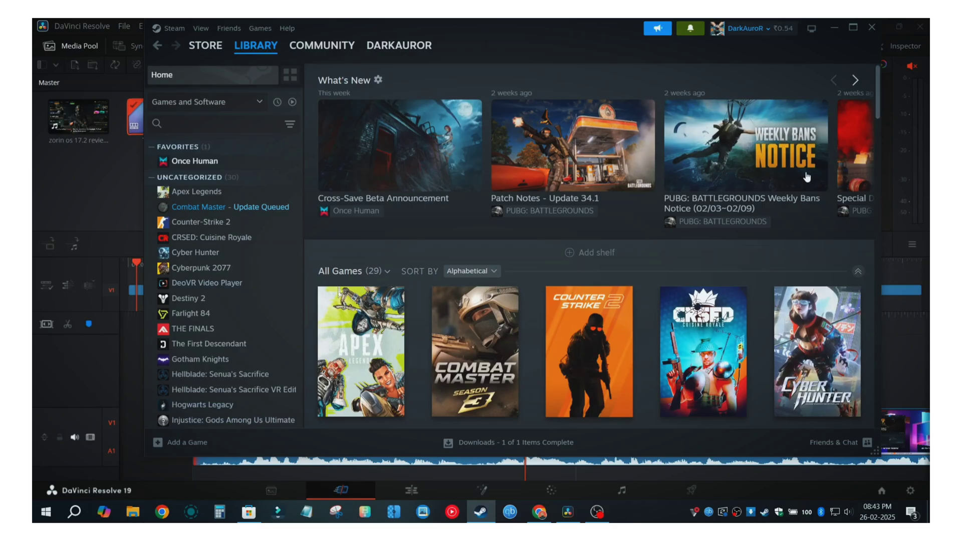
click(855, 81)
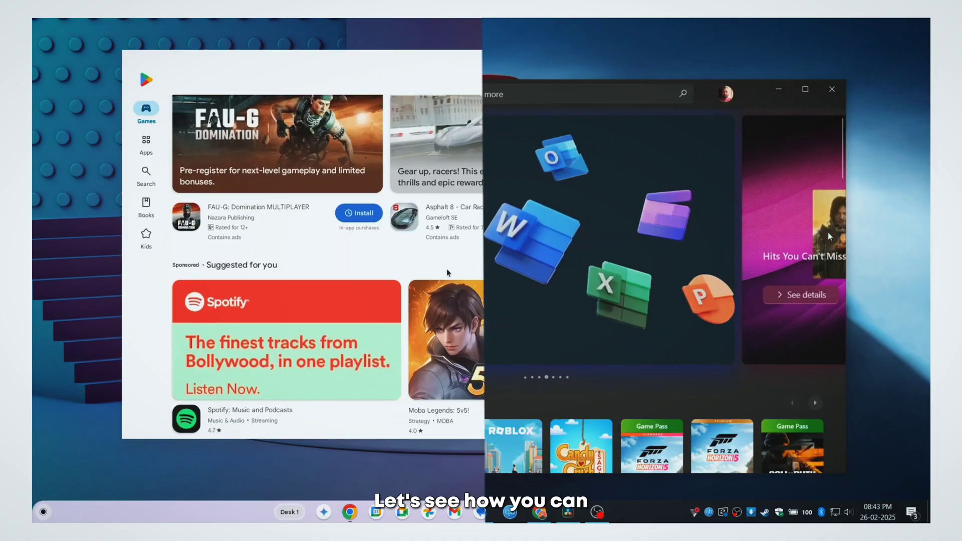
- Scroll to and highlight the article's System Requirements list, then minimize Chrome
scroll(446, 268, down, 10)
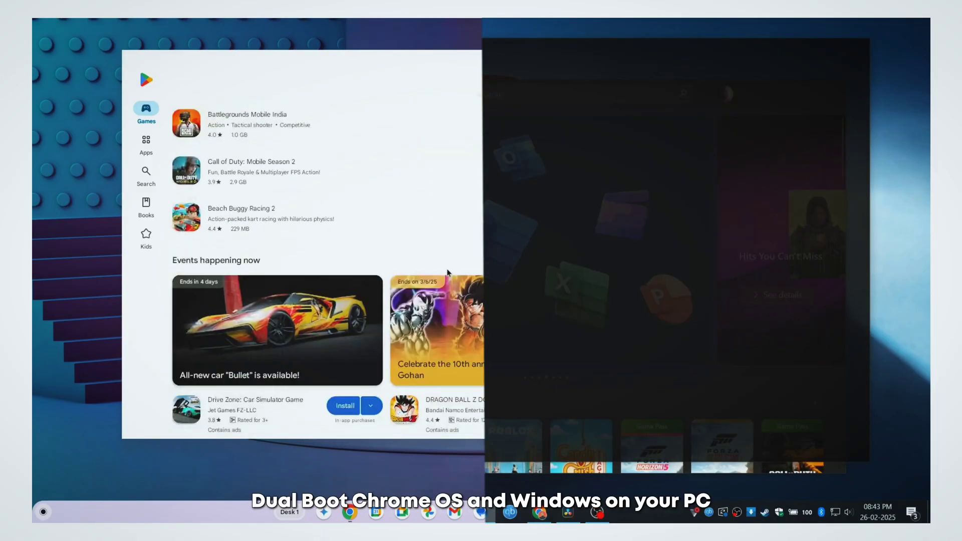
scroll(447, 272, down, 10)
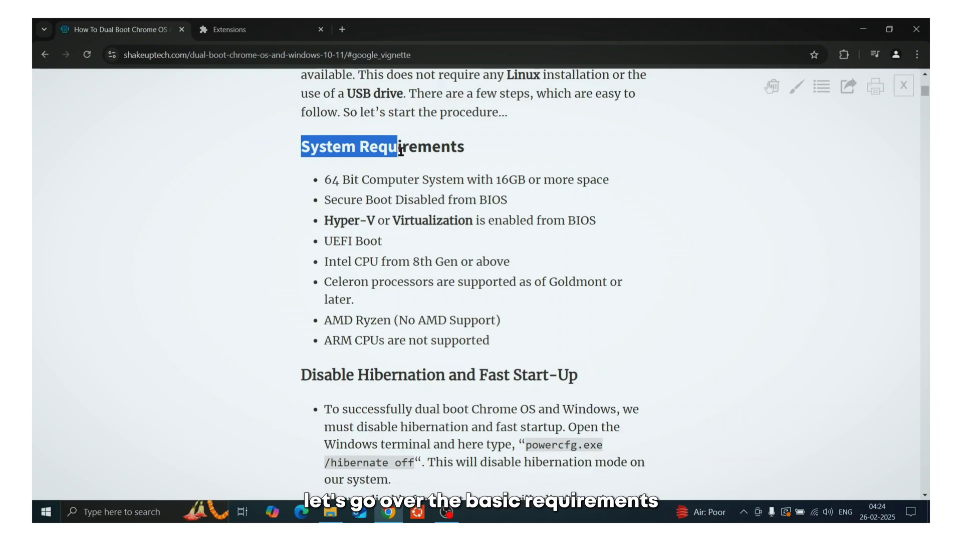
drag(400, 150, 530, 338)
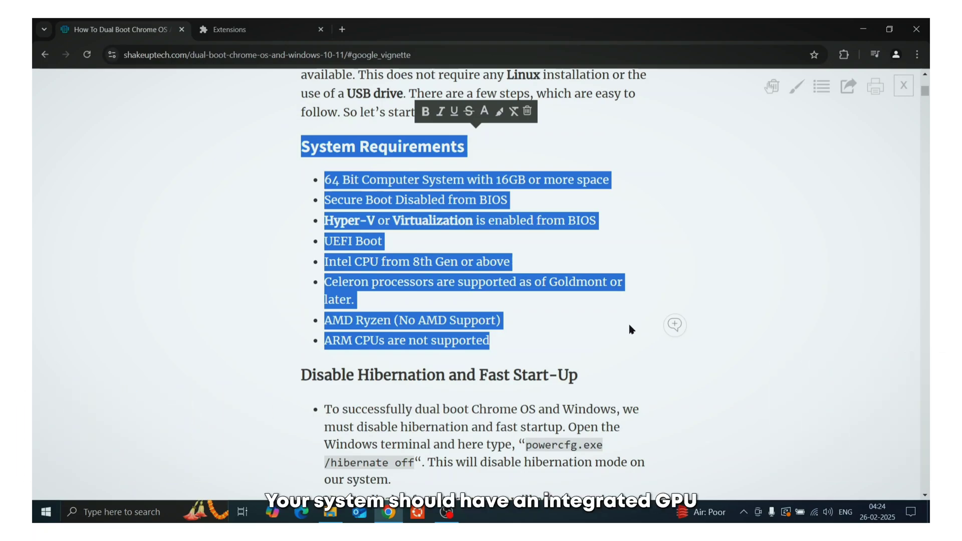
click(561, 334)
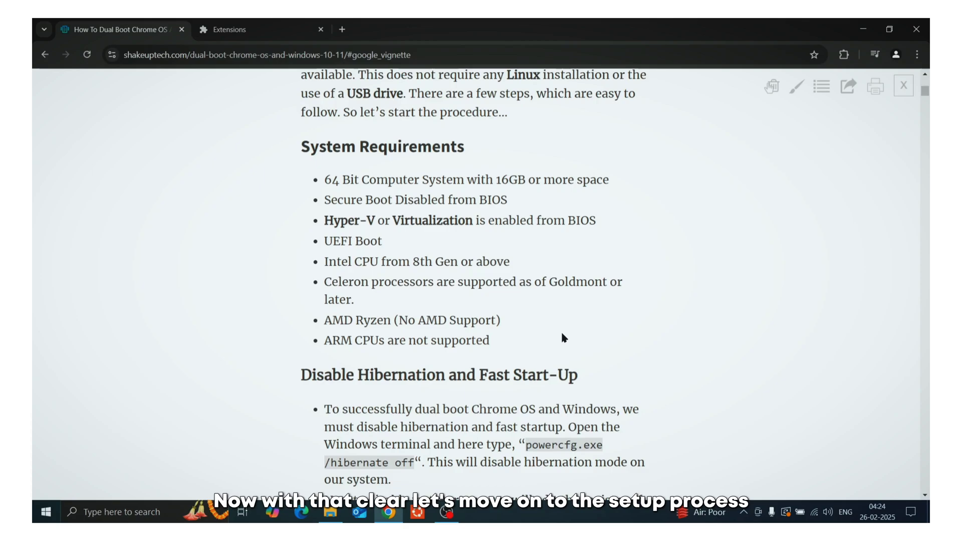
click(862, 28)
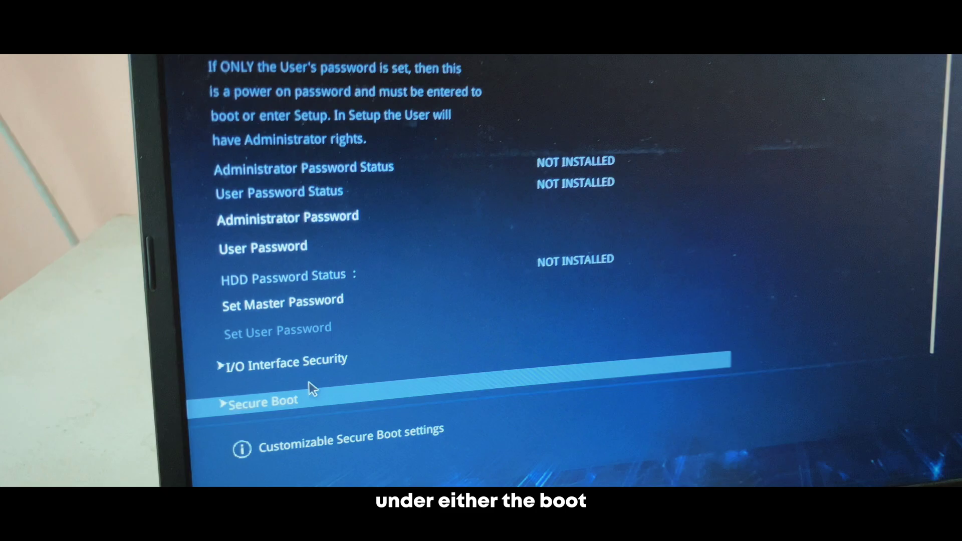
- Set Secure Boot Control to Disabled under Security > Secure Boot, then switch settings pages
click(308, 395)
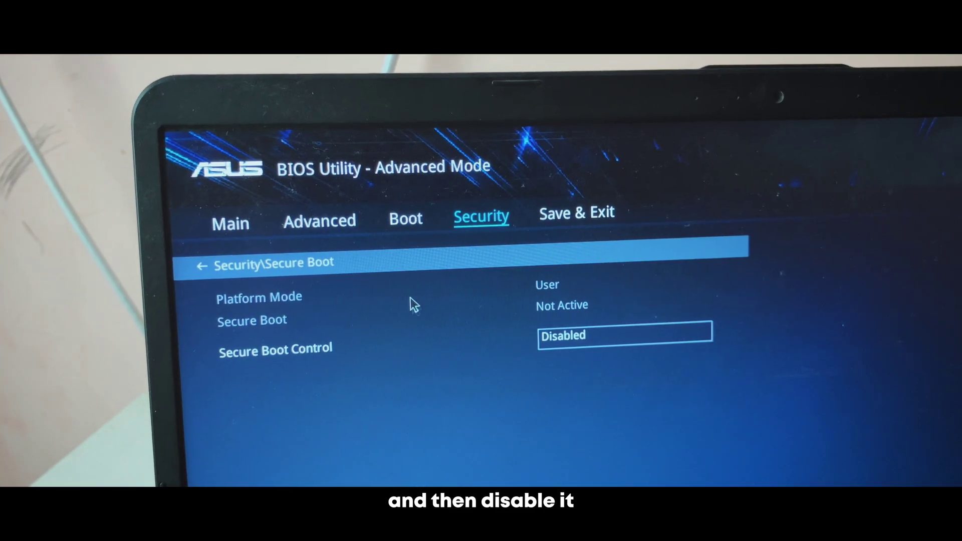
click(404, 219)
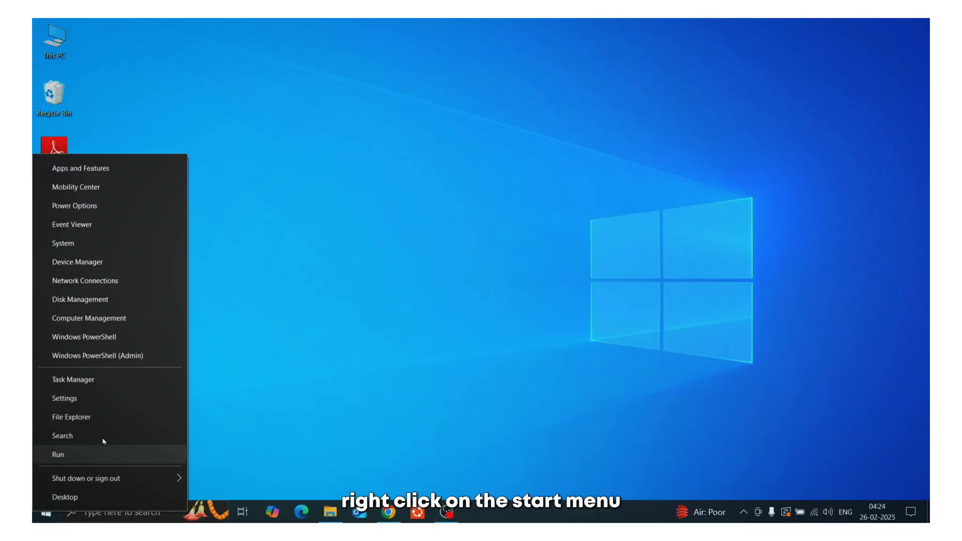
- Run powercfg.exe /hibernate off in an administrator PowerShell window
click(97, 355)
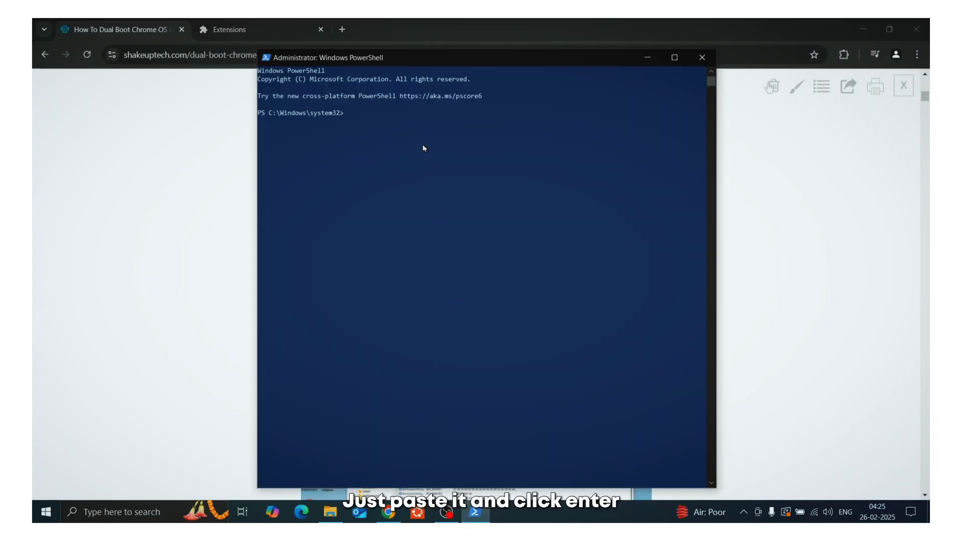
text(powercfg.exe /hibernate off)
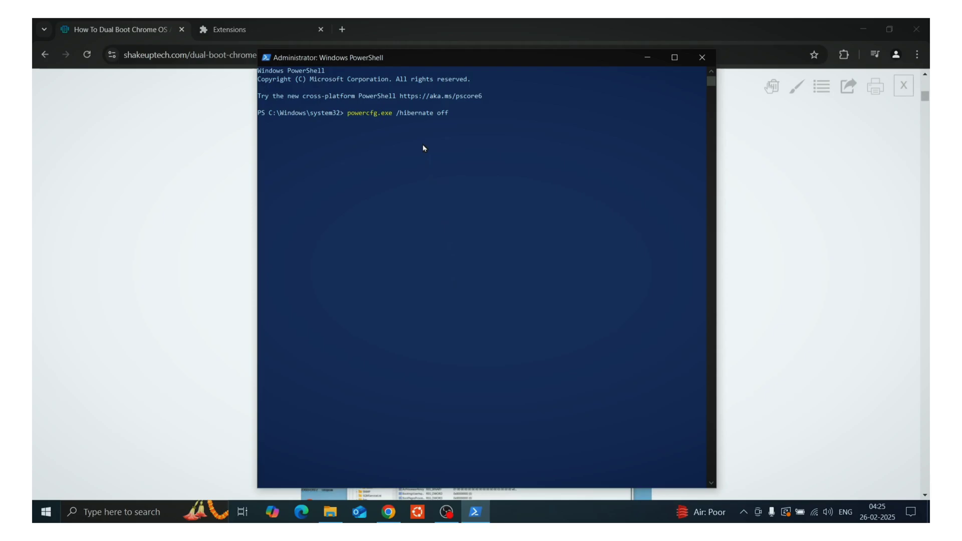
key(Return)
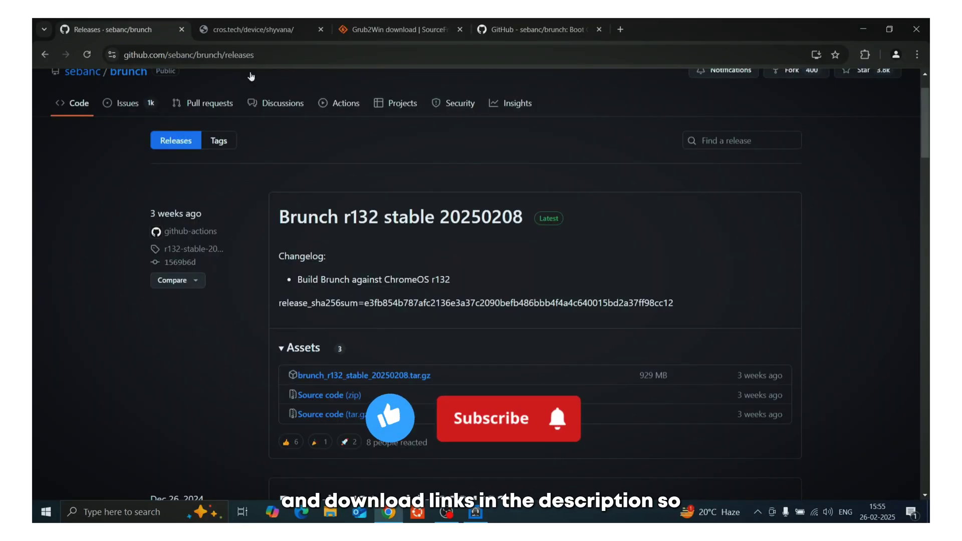
- Flip through the Chrome OS updates, Grub2Win and Brunch GitHub tabs, then scroll the article to fast start-up
click(265, 29)
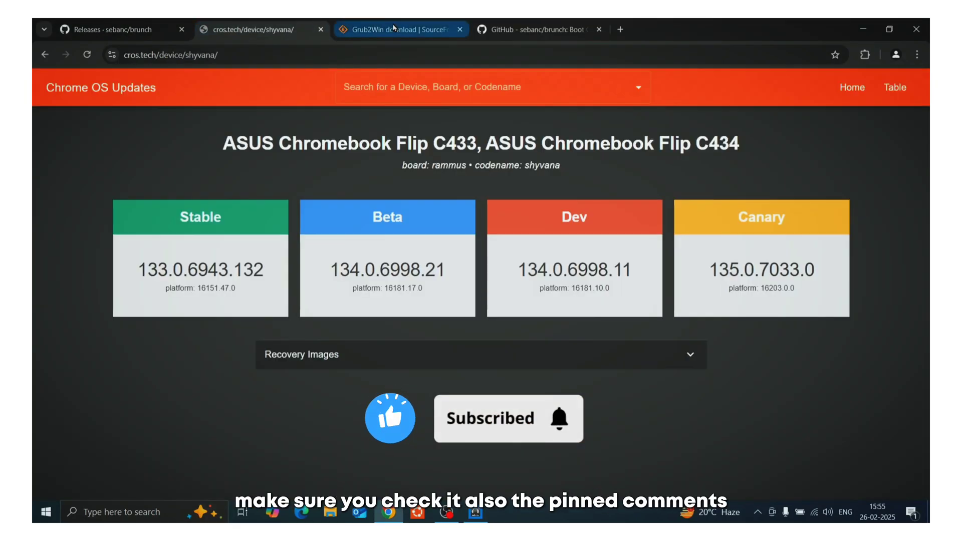
click(394, 29)
click(506, 29)
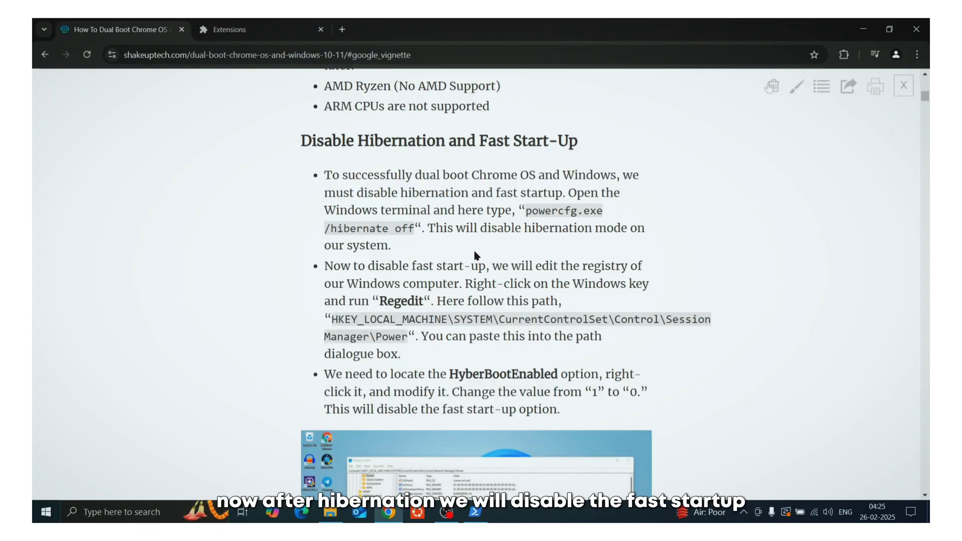
scroll(476, 255, down, 1)
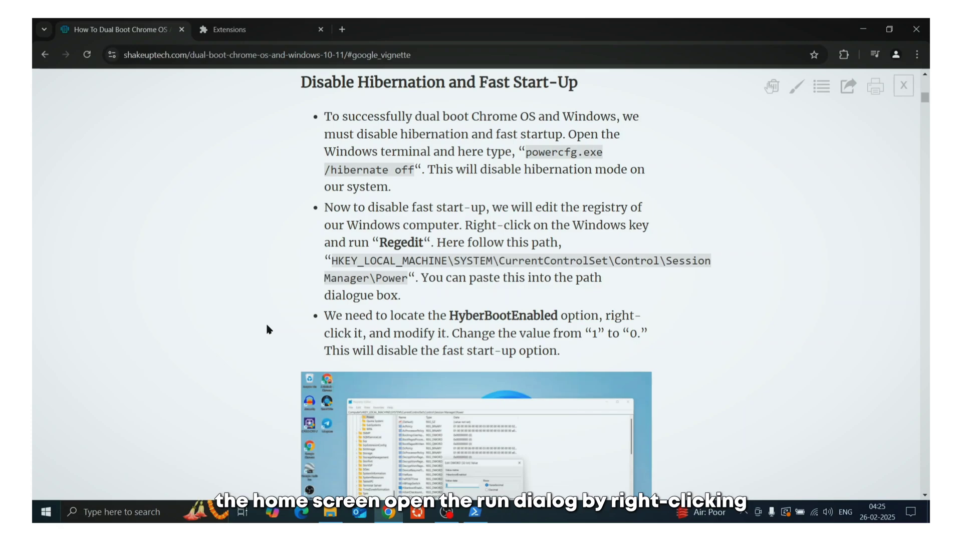
- Launch Registry Editor with regedit from the Win+X Run dialog
right_click(34, 515)
click(86, 456)
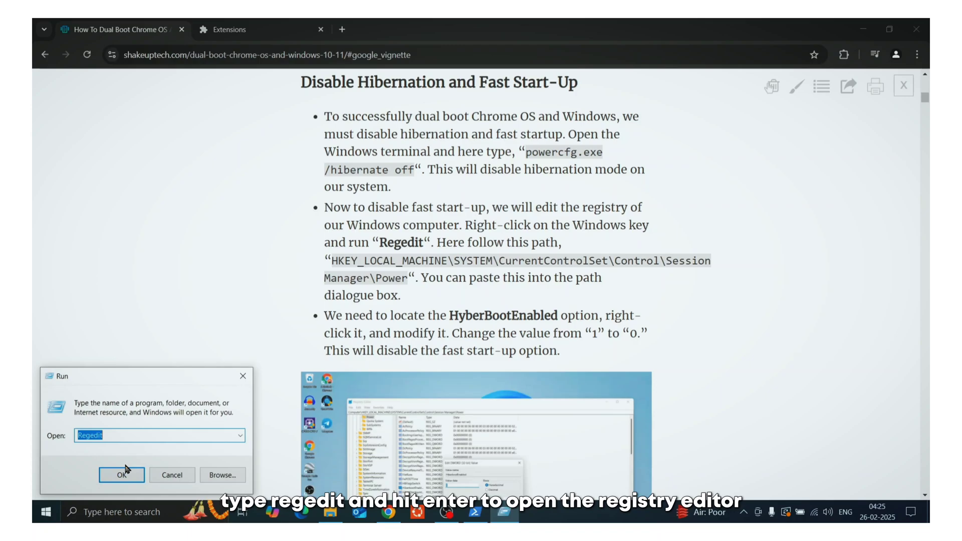
click(123, 474)
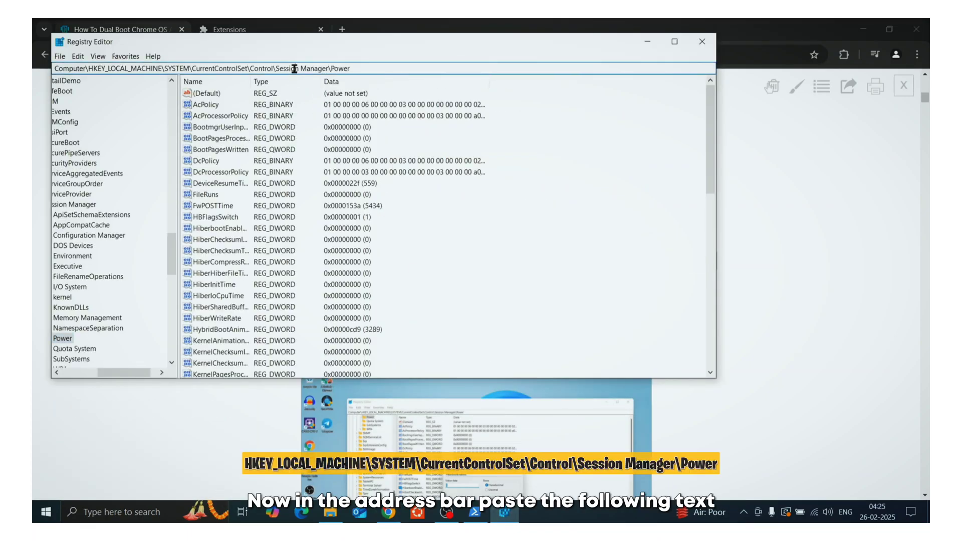
drag(369, 40, 433, 73)
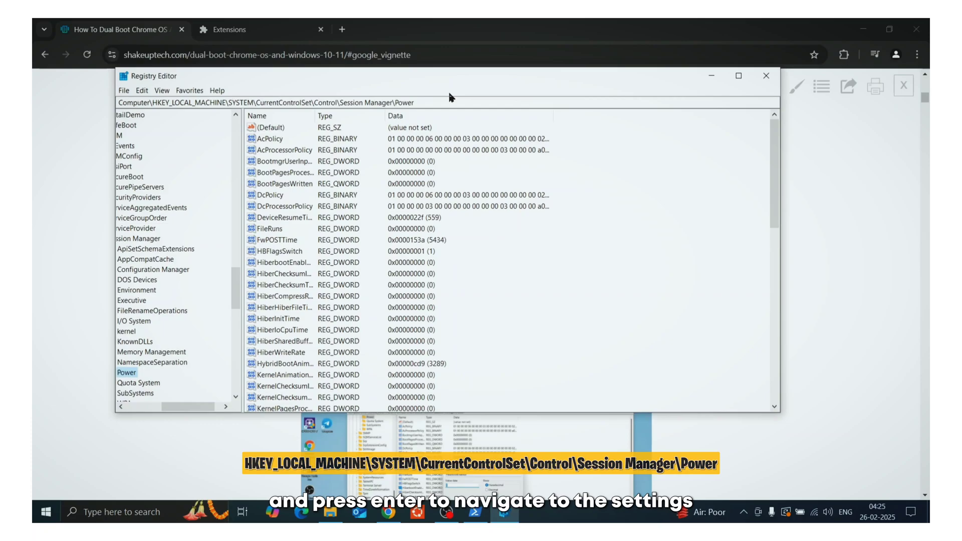
- Set HiberbootEnabled under Session Manager\Power to 0 and close Registry Editor
click(287, 264)
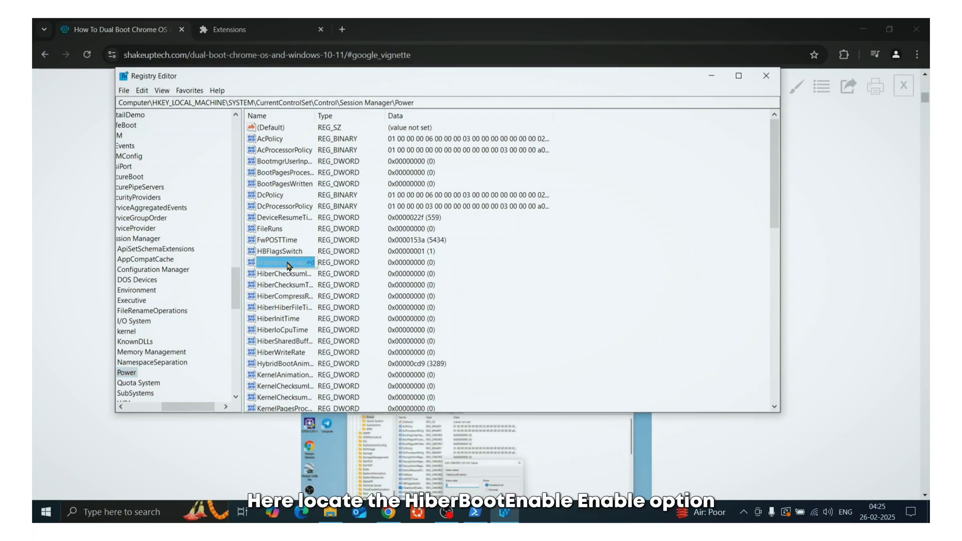
double_click(288, 264)
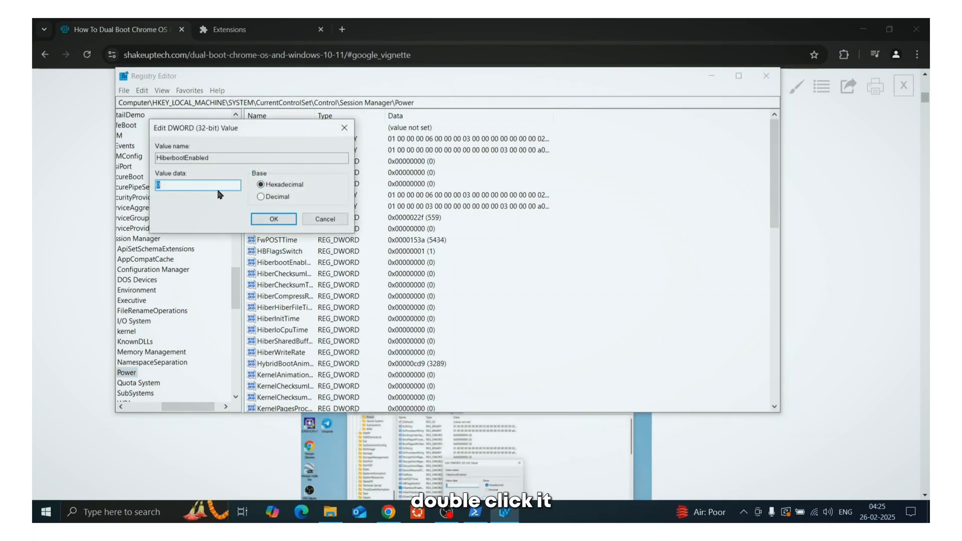
click(274, 219)
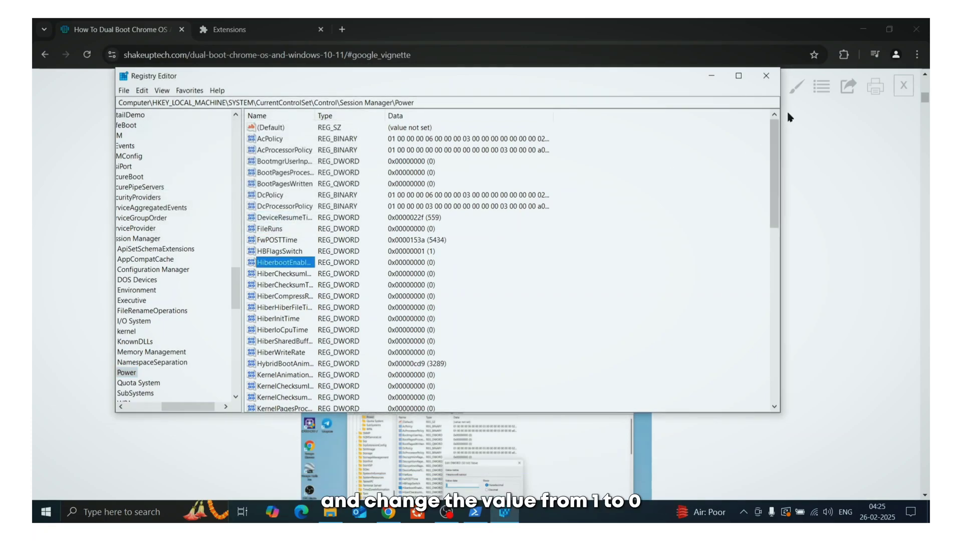
click(766, 77)
click(703, 300)
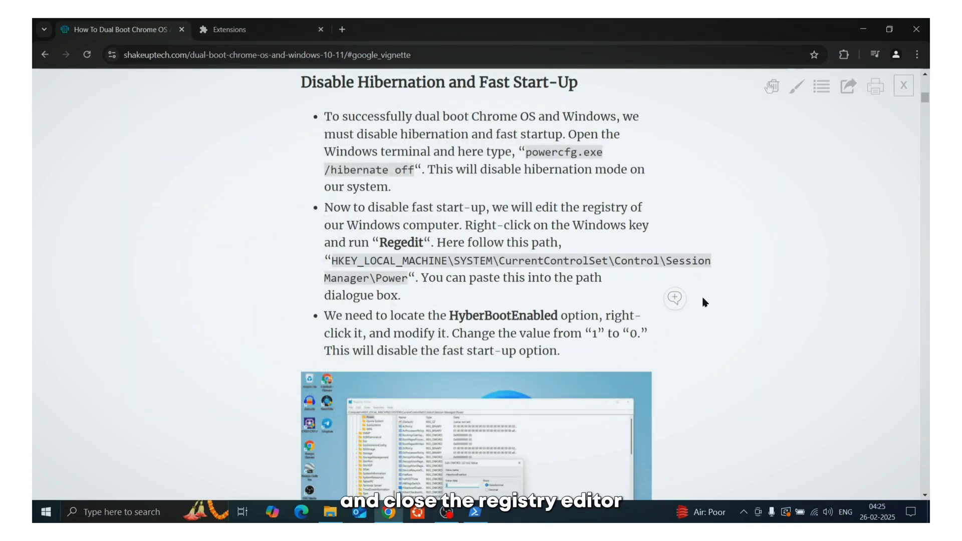
- Select the wsl --install command in the article and run it in admin PowerShell
scroll(635, 257, down, 20)
drag(296, 282, 398, 284)
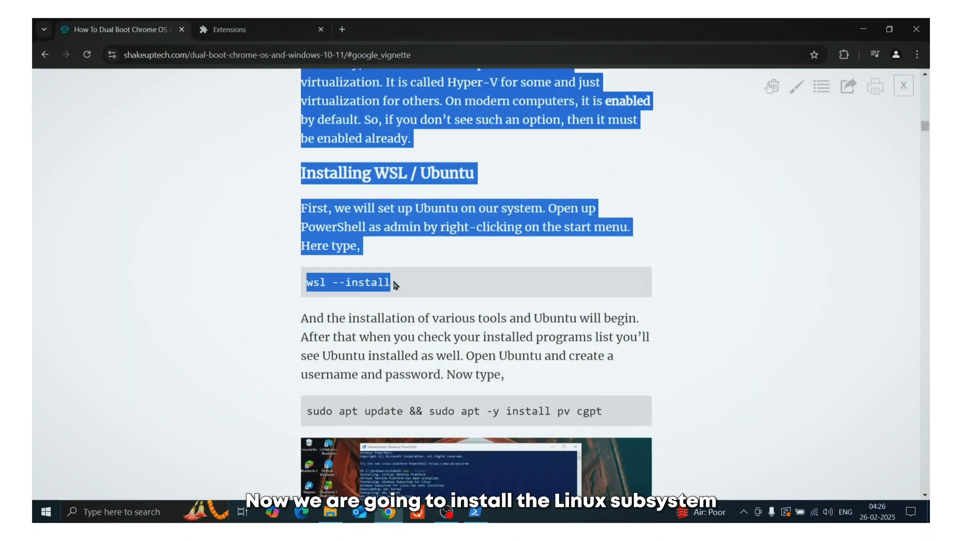
click(400, 287)
drag(322, 283, 302, 286)
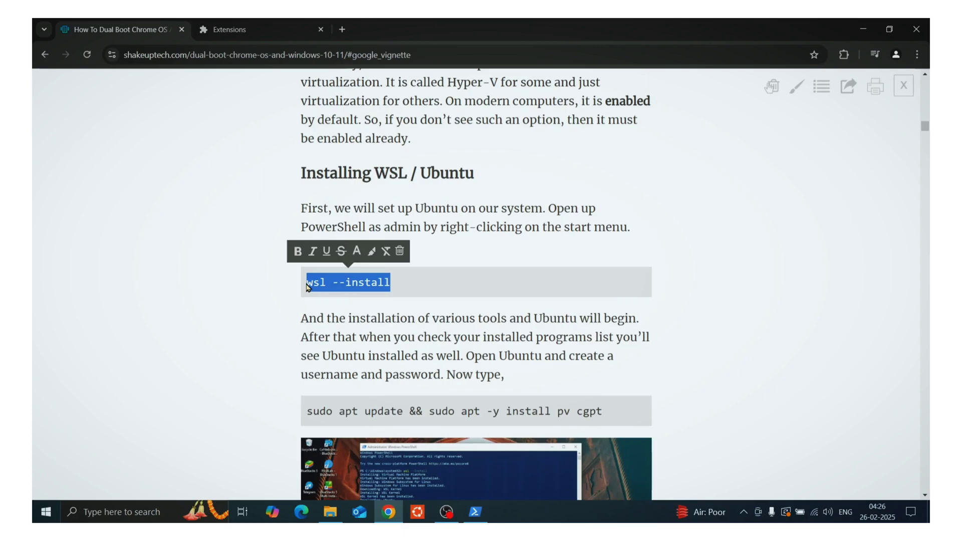
click(467, 511)
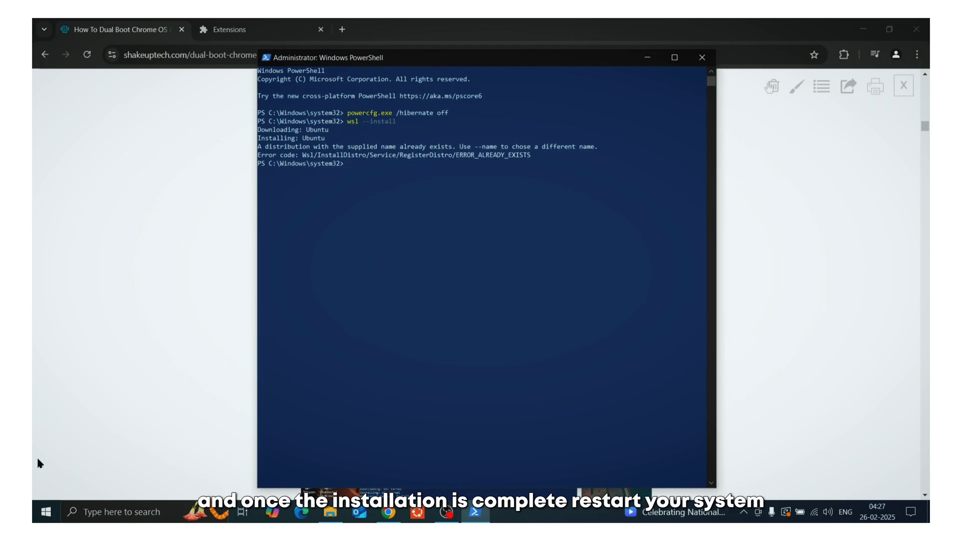
- Restart Windows to finish the WSL install
right_click(45, 511)
mouse_move(152, 476)
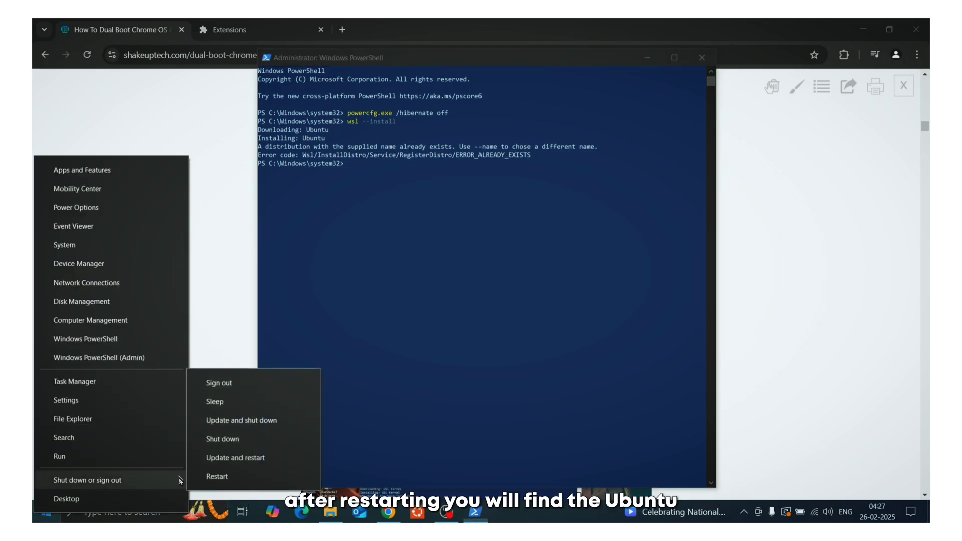
click(266, 446)
- Open Ubuntu and run sudo apt update && sudo apt -y install pv cgpt tar unzip
key(super)
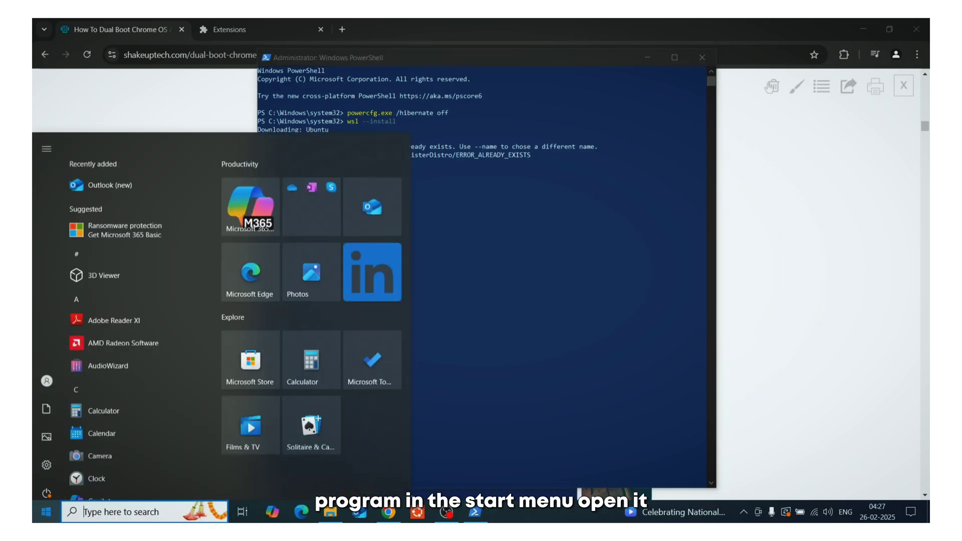
scroll(126, 335, down, 15)
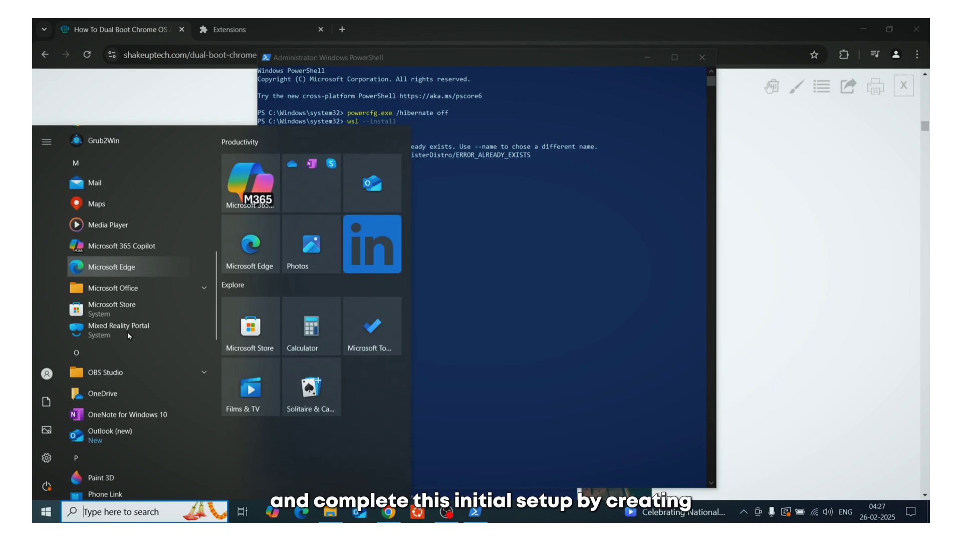
scroll(127, 331, down, 1)
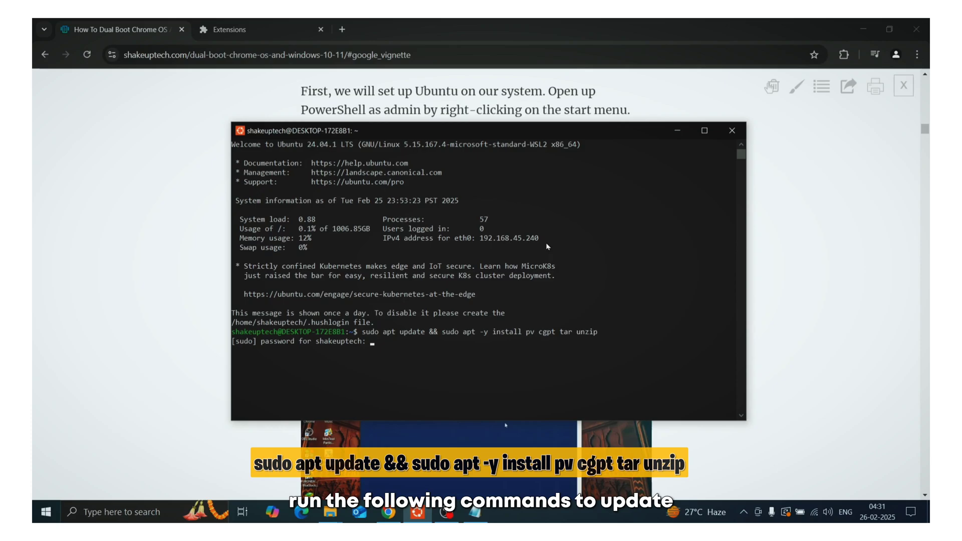
key(Return)
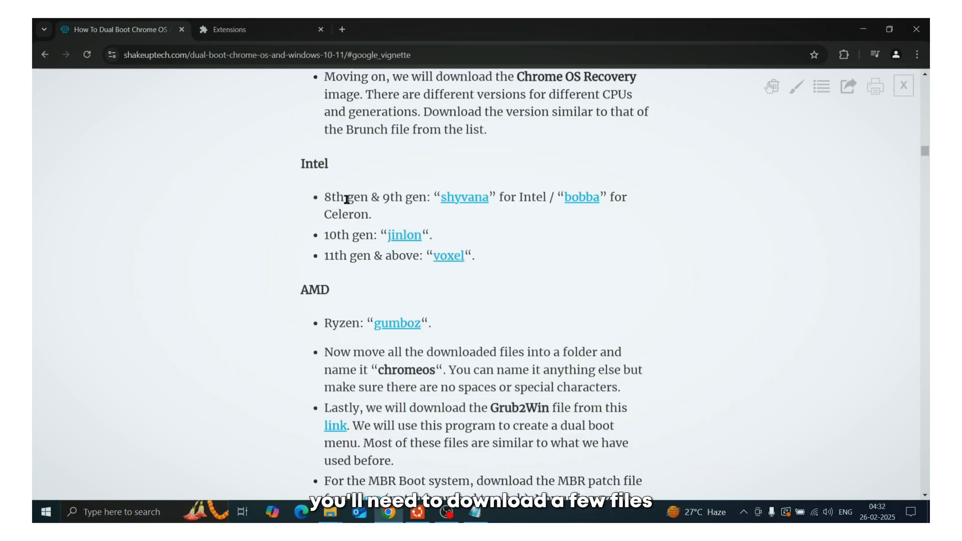
- Open the shyvana recovery image page and expand its available versions
drag(324, 197, 507, 291)
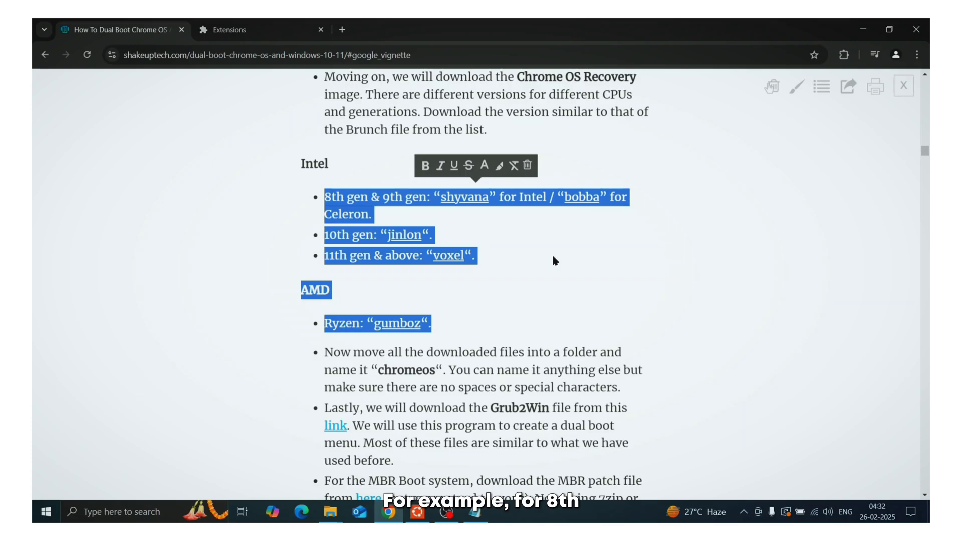
click(517, 230)
click(464, 197)
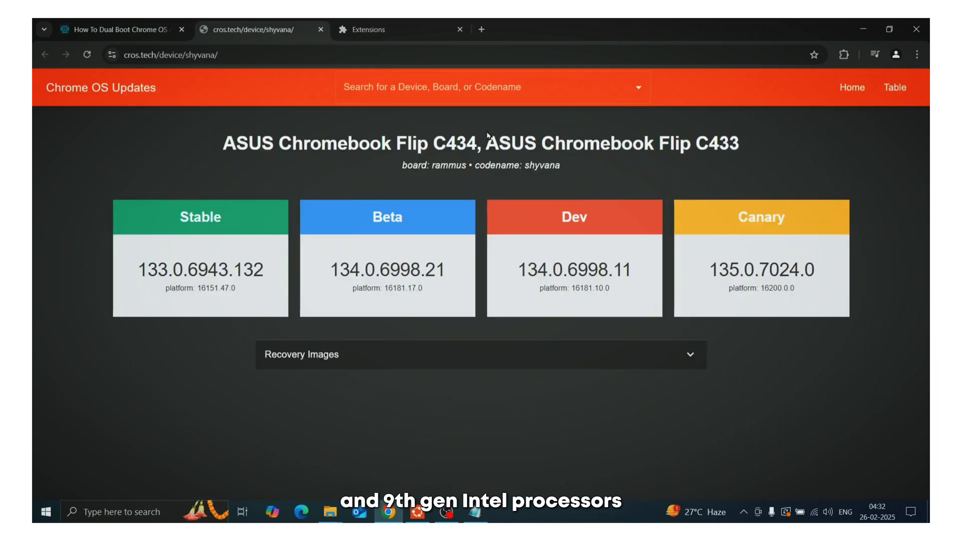
click(425, 357)
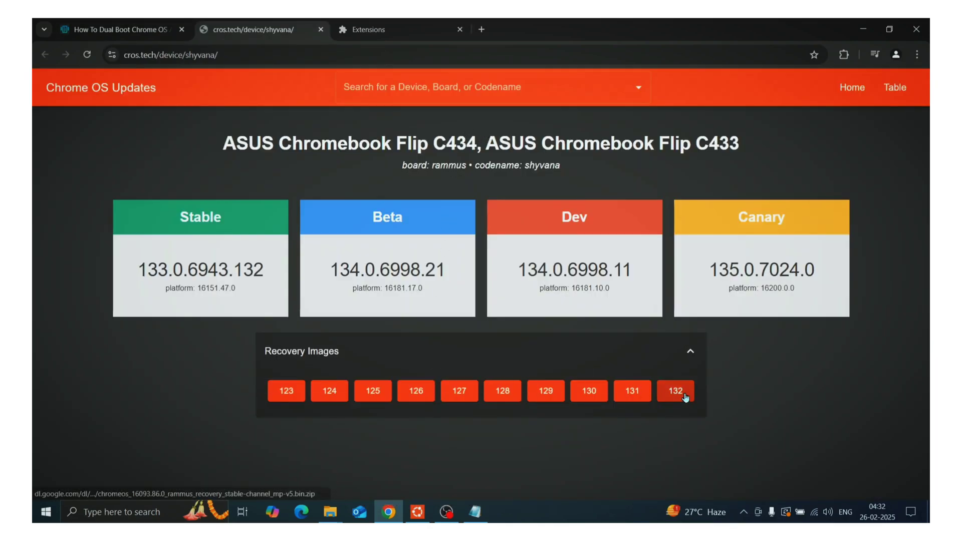
- Find the Ryzen gumboz line in the article and open the latest Brunch r132 release
click(105, 22)
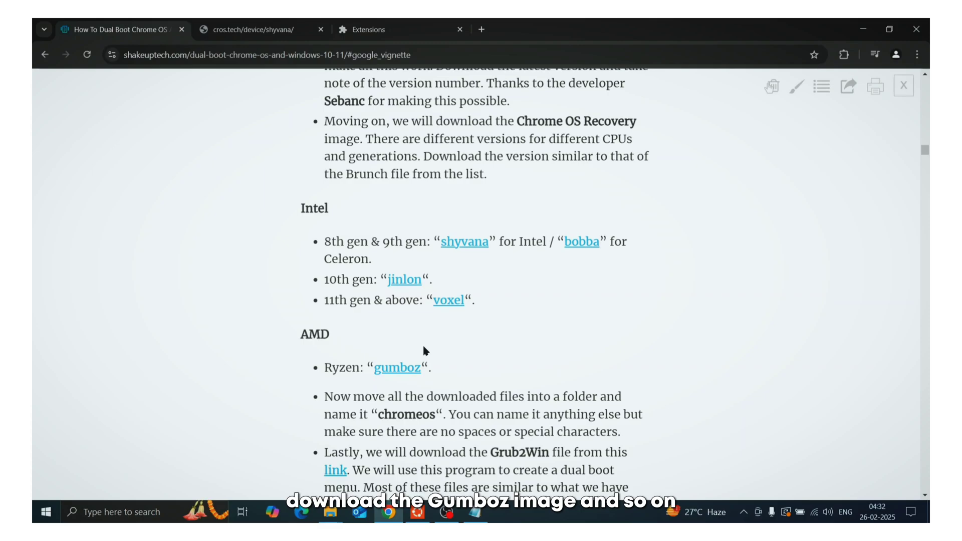
scroll(423, 350, down, 1)
drag(305, 315, 403, 311)
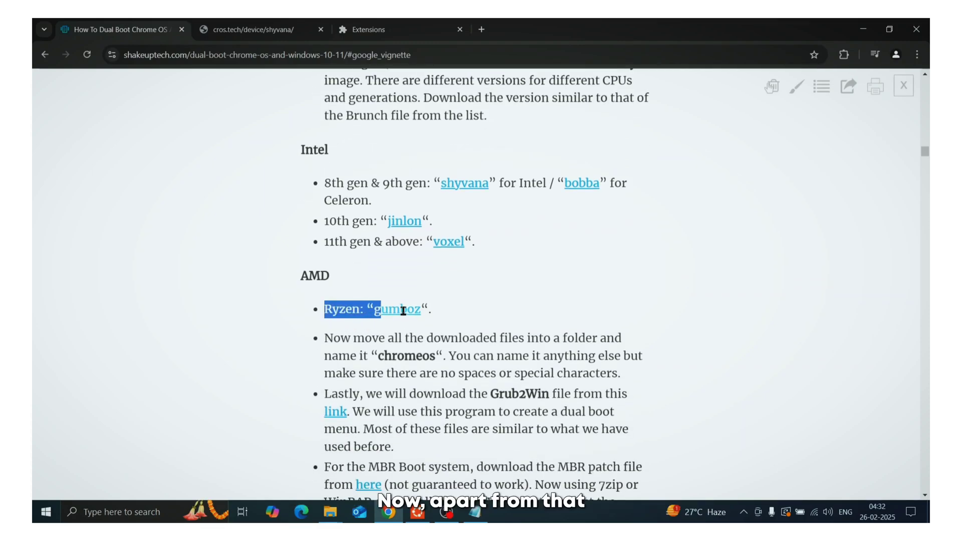
click(470, 307)
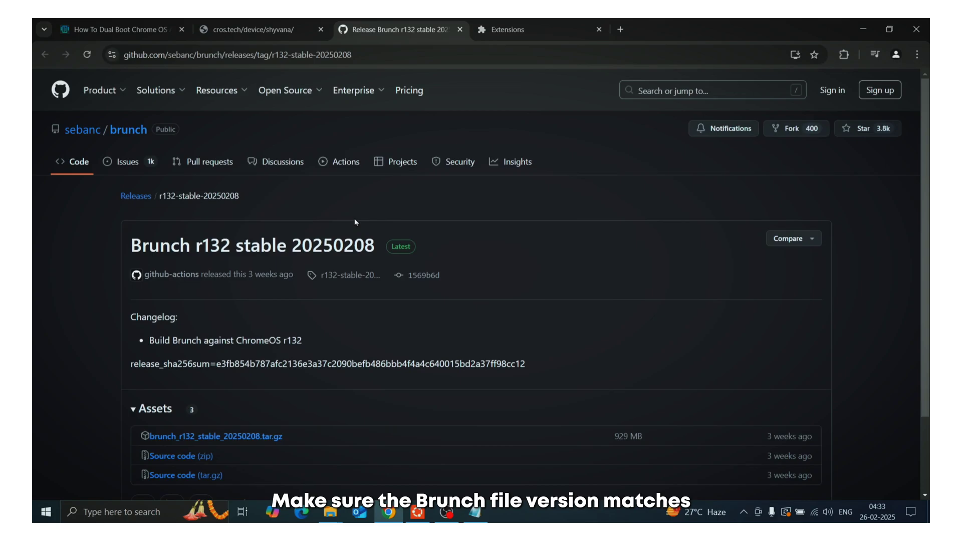
scroll(359, 218, down, 1)
drag(131, 210, 284, 218)
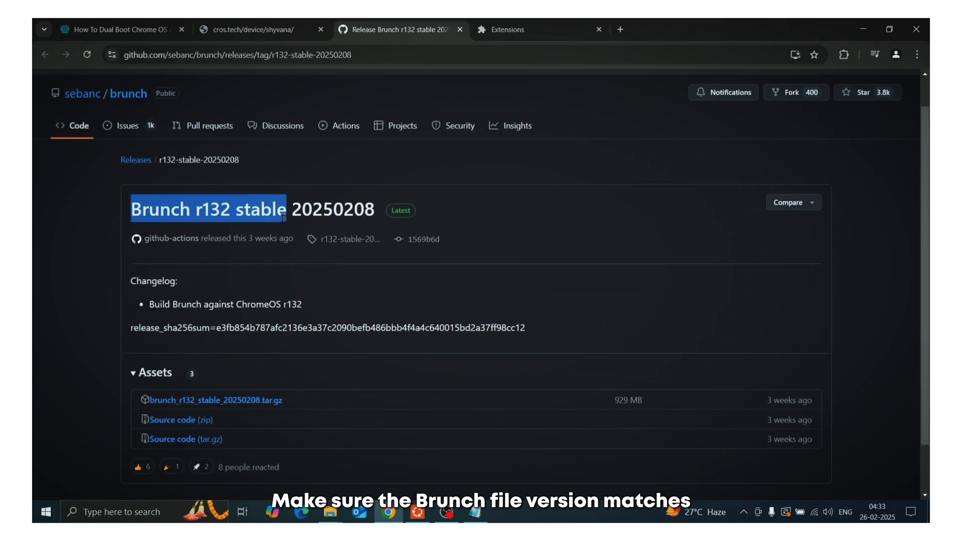
- Compare with the shyvana recovery versions, then download grub2win.zip from SourceForge
click(277, 30)
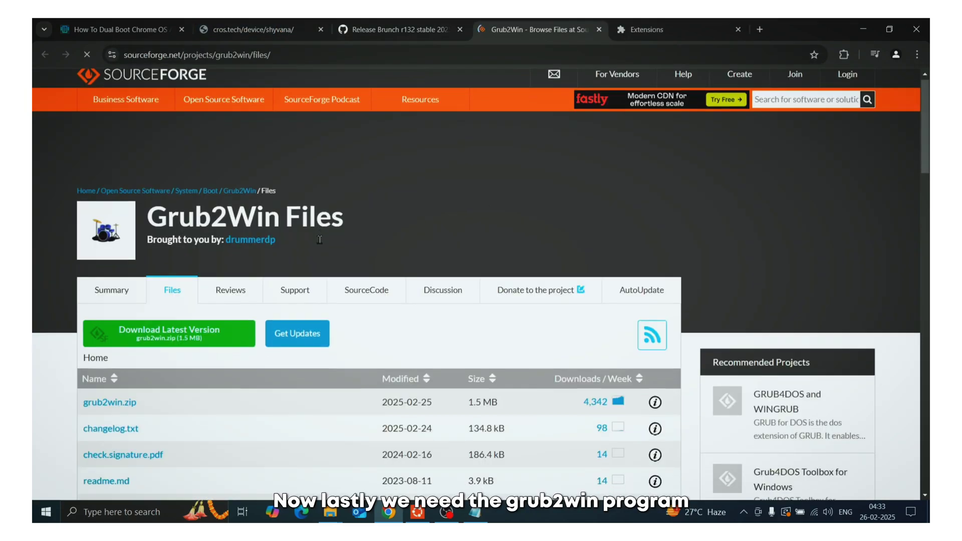
scroll(210, 262, down, 5)
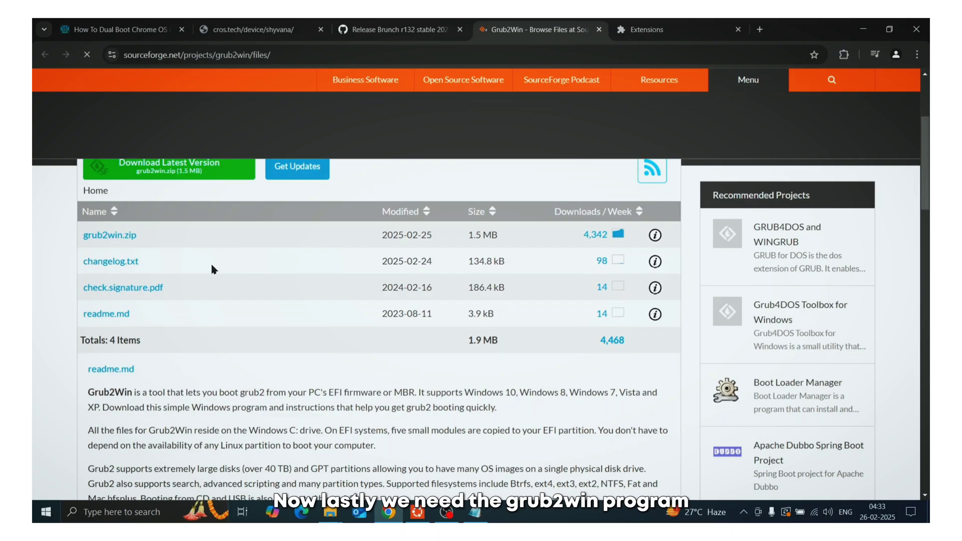
click(130, 239)
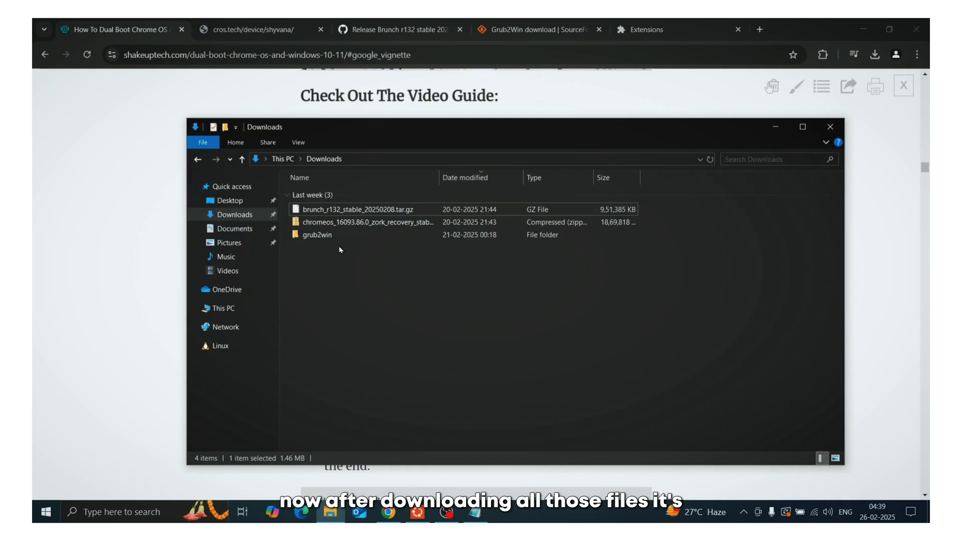
- Browse Explorer to C:\Users\Asus\Downloads and reveal its full text path
key(ctrl+a)
click(334, 323)
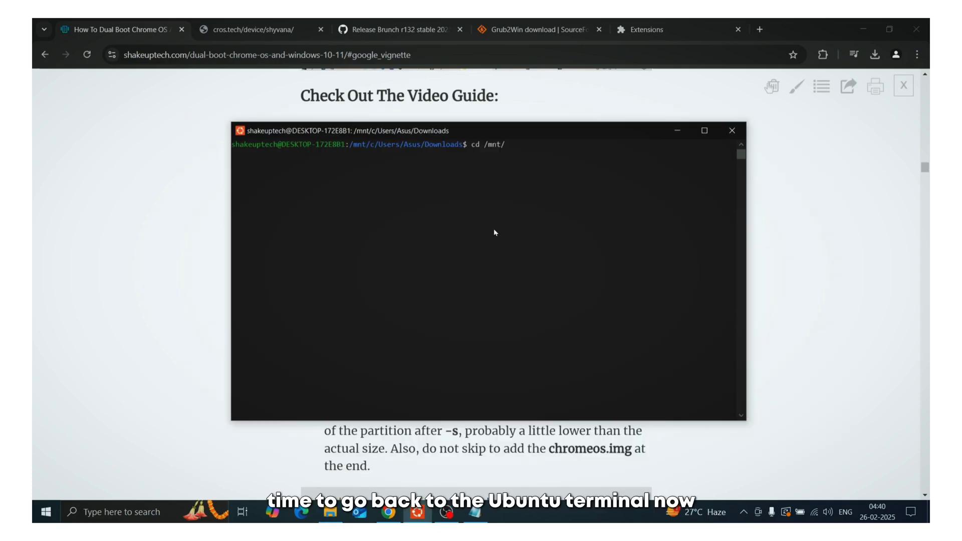
text(cd /mnt/c)
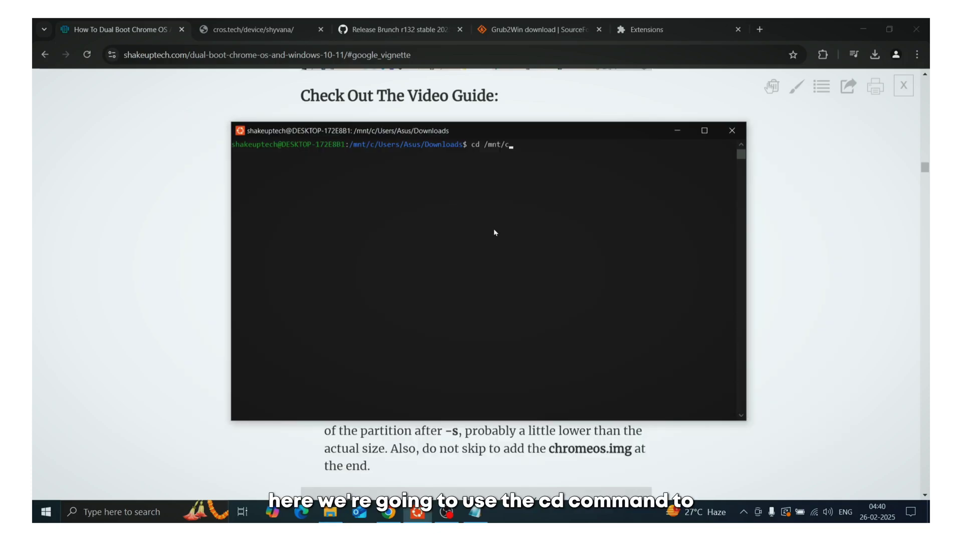
text(/)
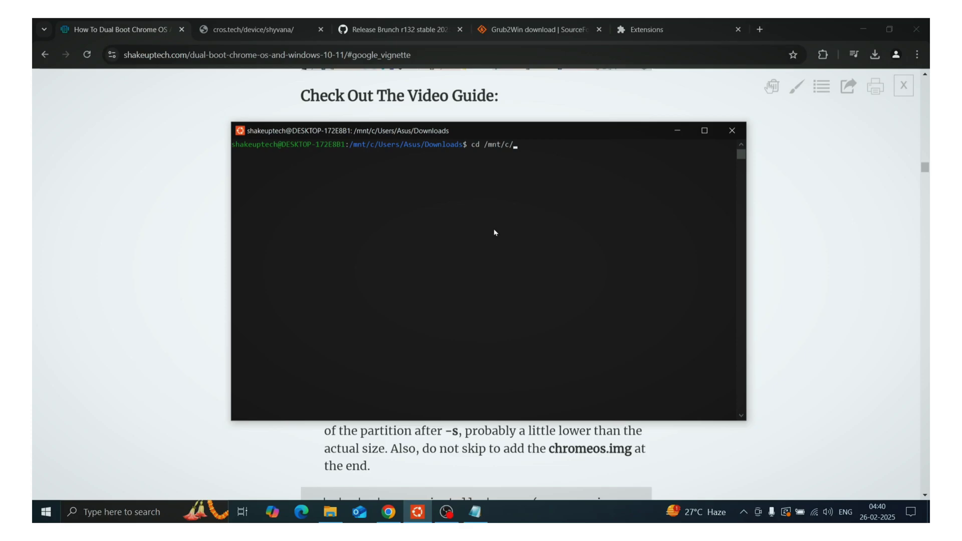
text(Users)
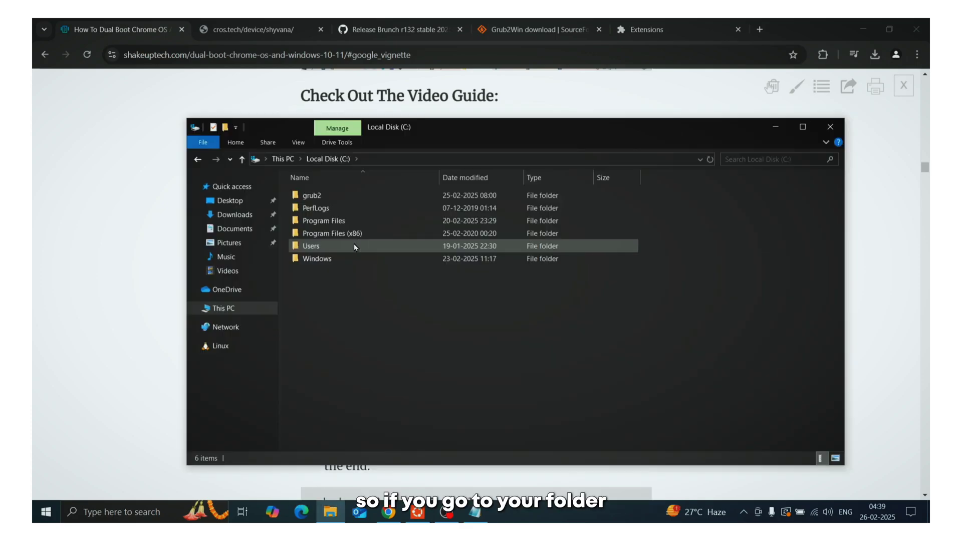
double_click(354, 246)
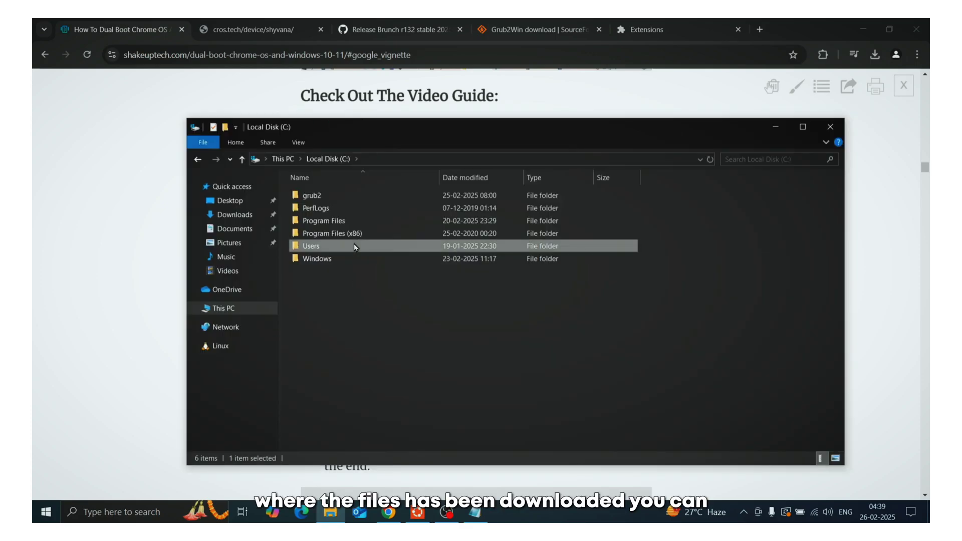
double_click(351, 198)
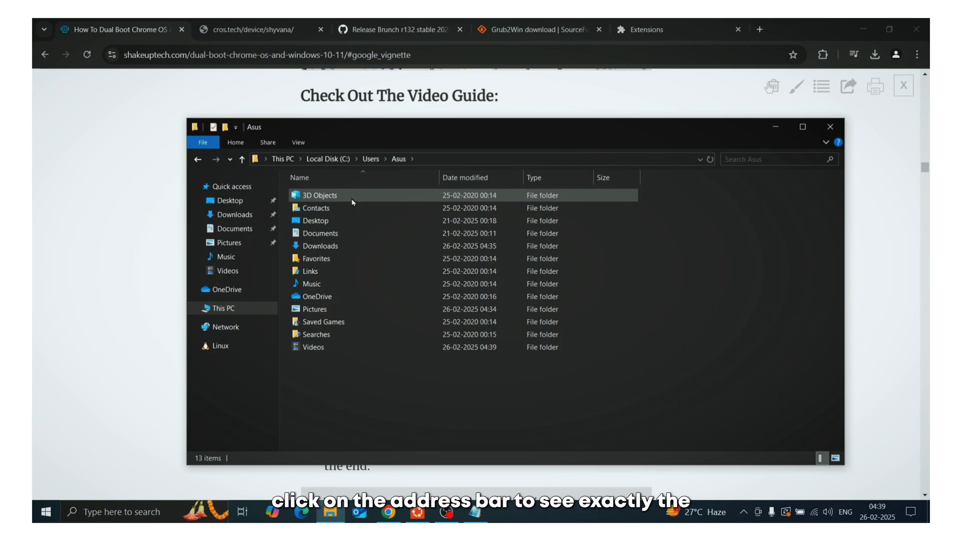
click(335, 245)
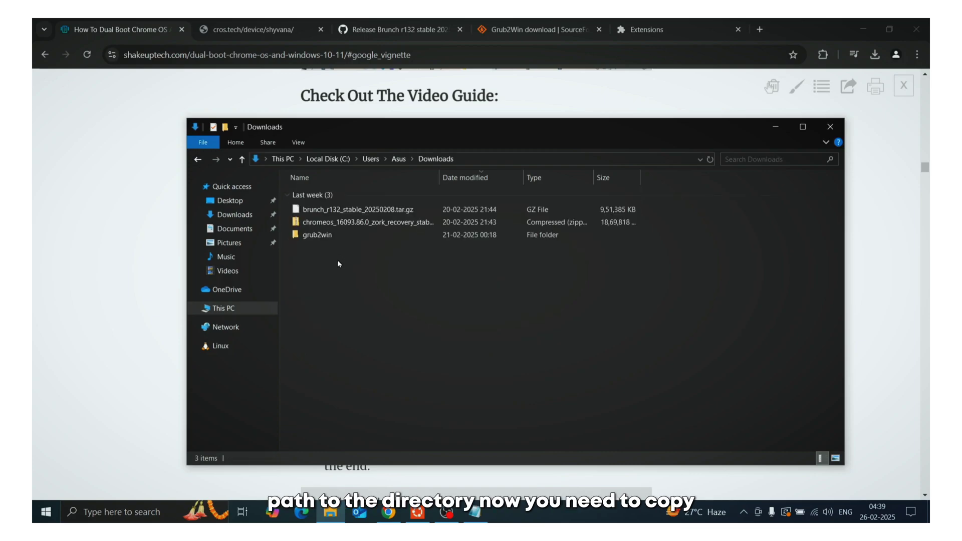
click(504, 160)
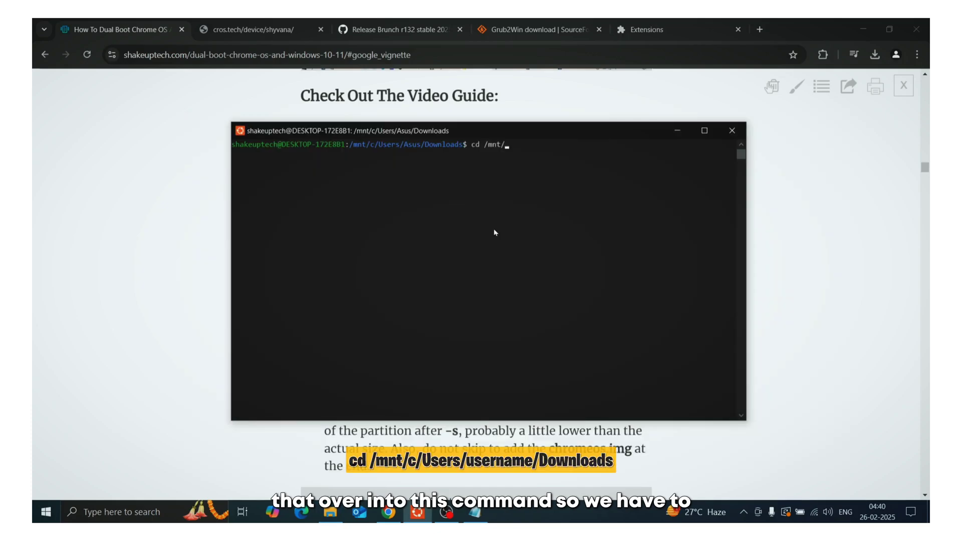
- Run cd /mnt/c/Users/Asus/Downloads in Ubuntu, then start typing tar zxvf brunch_filename.tar.gz
text(c)
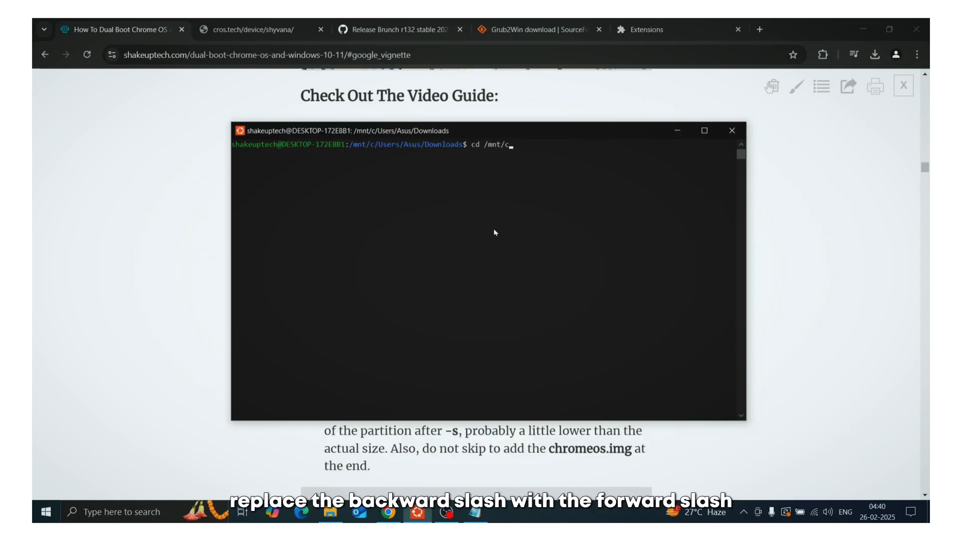
text(/Users/Asus/Downloads)
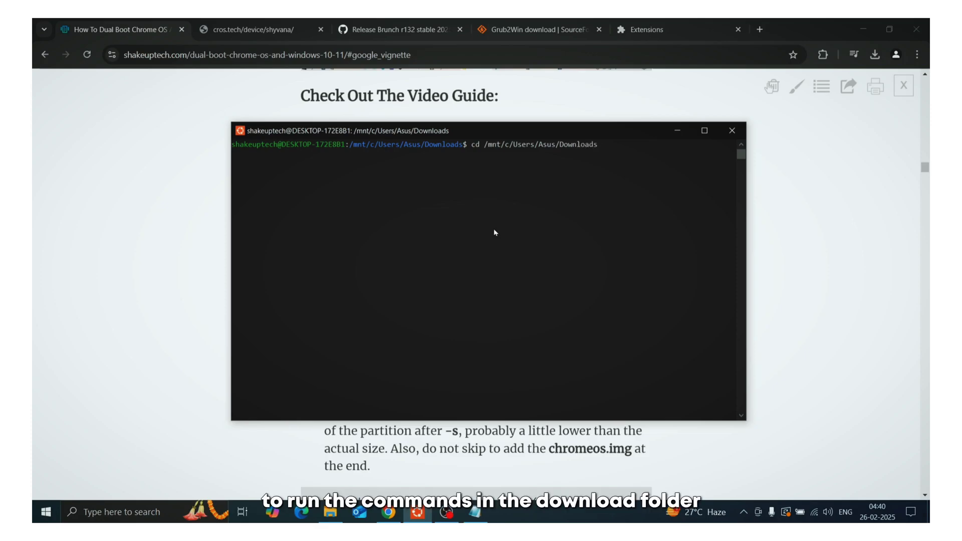
key(Return)
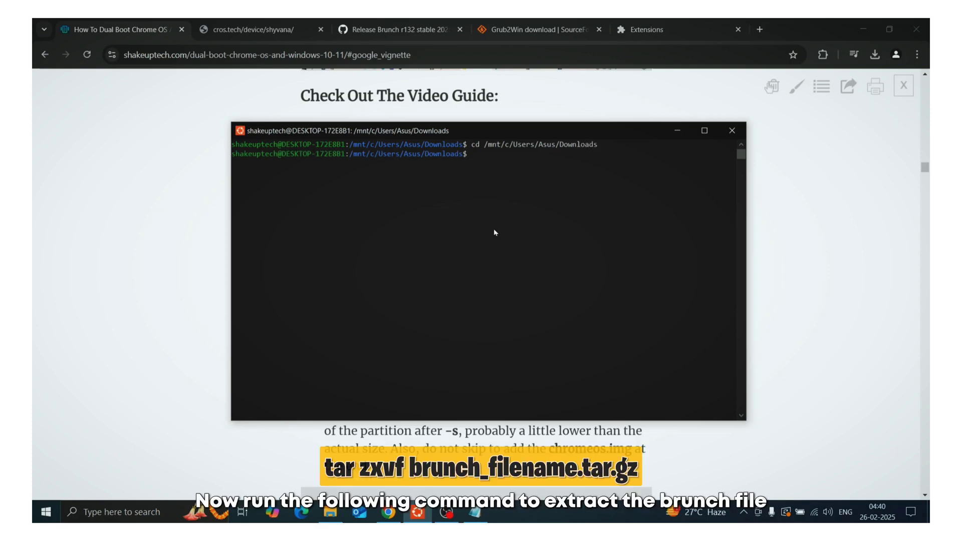
text(tar zxvf brunch_filename.tar.gz)
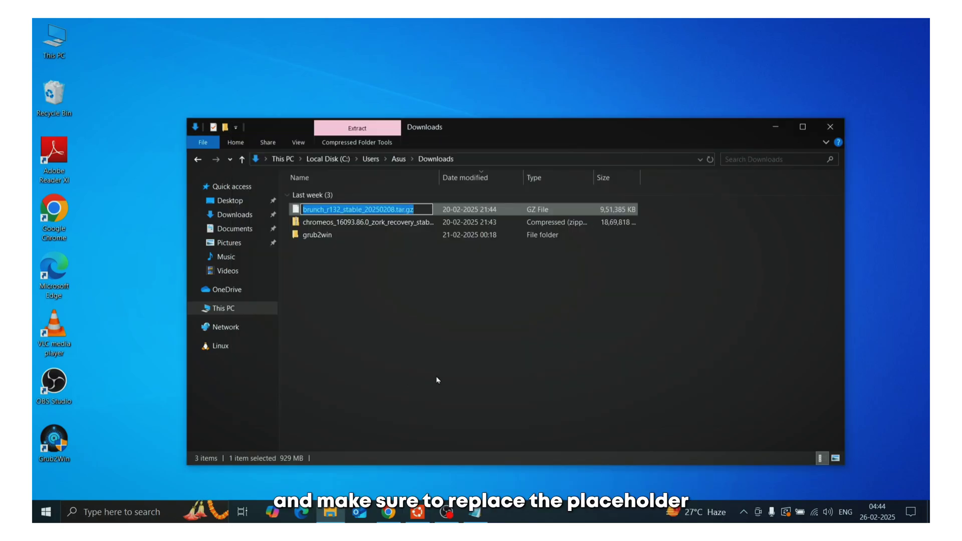
- Extract the Brunch archive with tar zxvf using the pasted file name
click(443, 386)
click(416, 511)
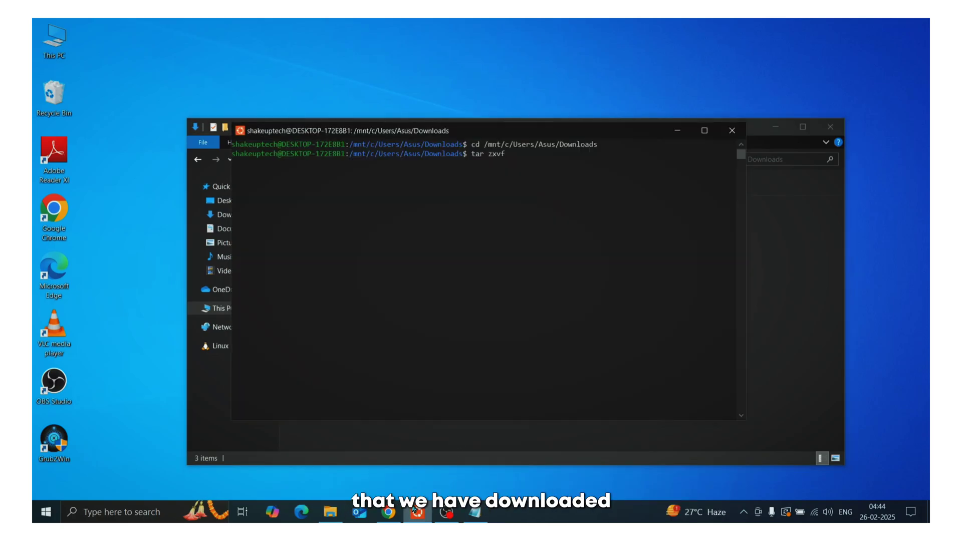
right_click(498, 175)
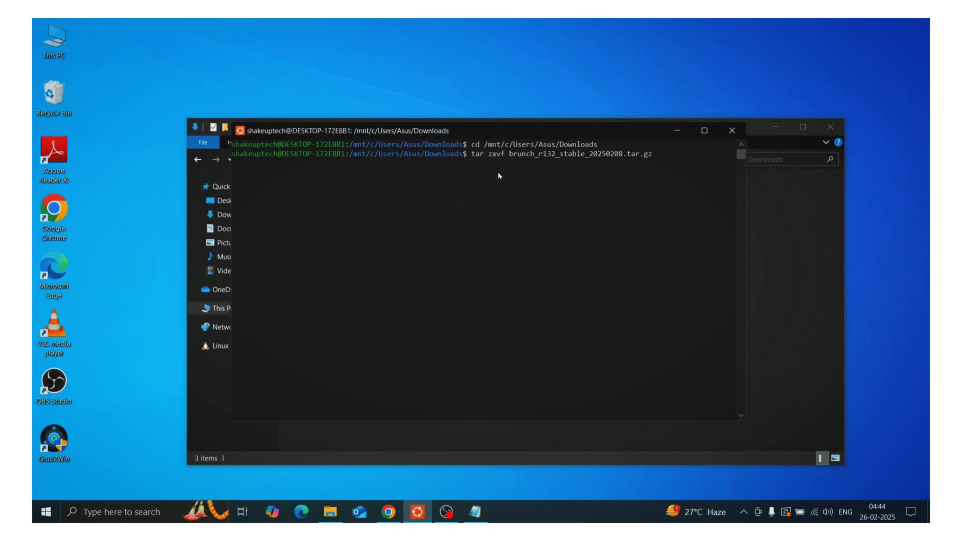
key(Return)
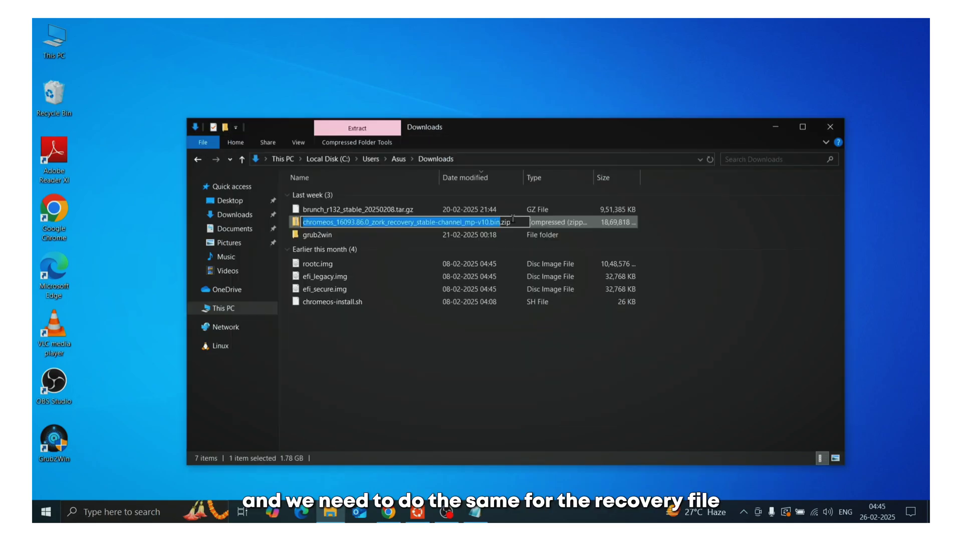
- Copy the recovery zip's full name and unzip it in Ubuntu
key(ctrl+a)
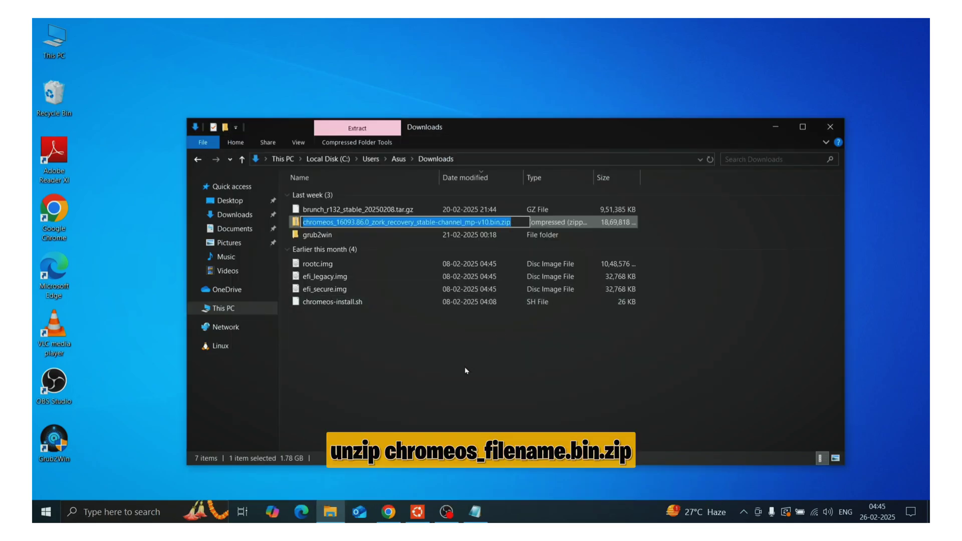
key(ctrl+c)
key(Return)
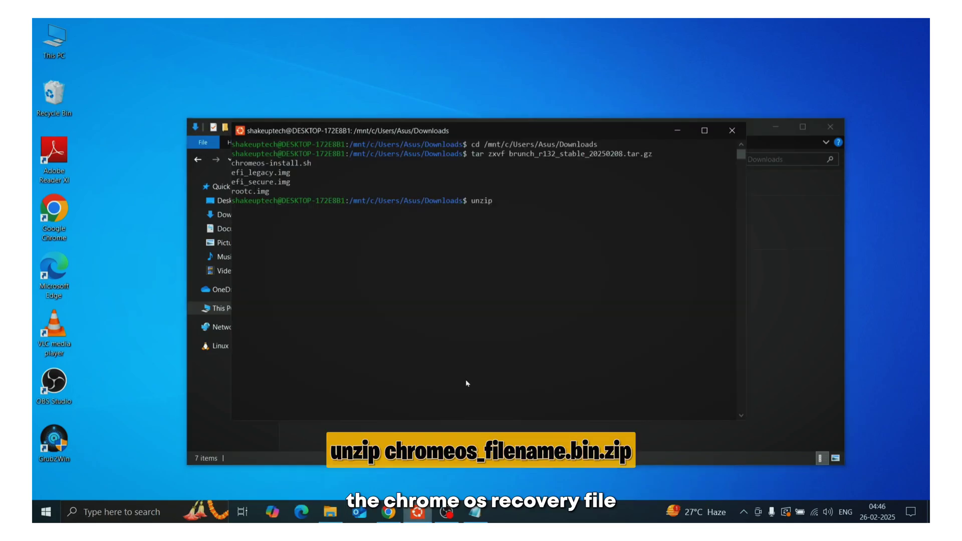
right_click(525, 229)
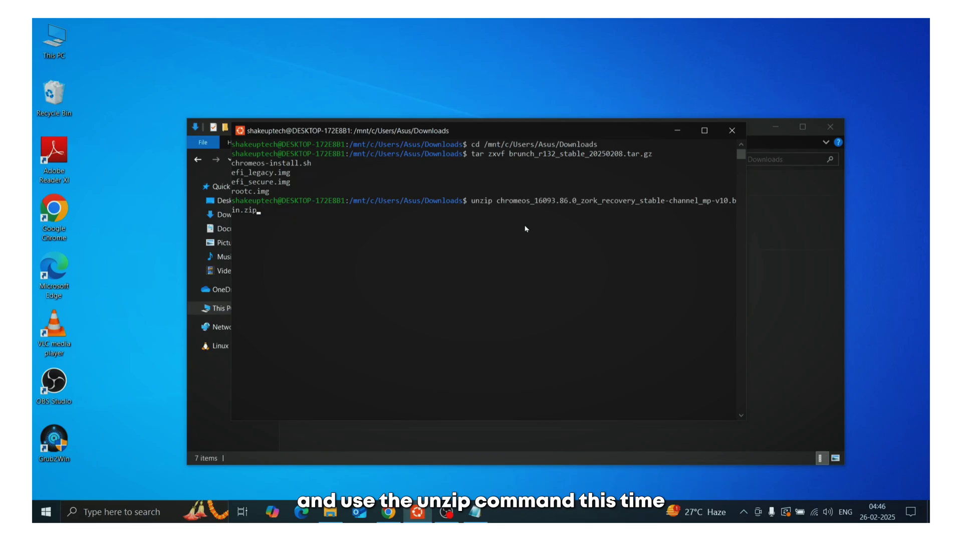
key(Return)
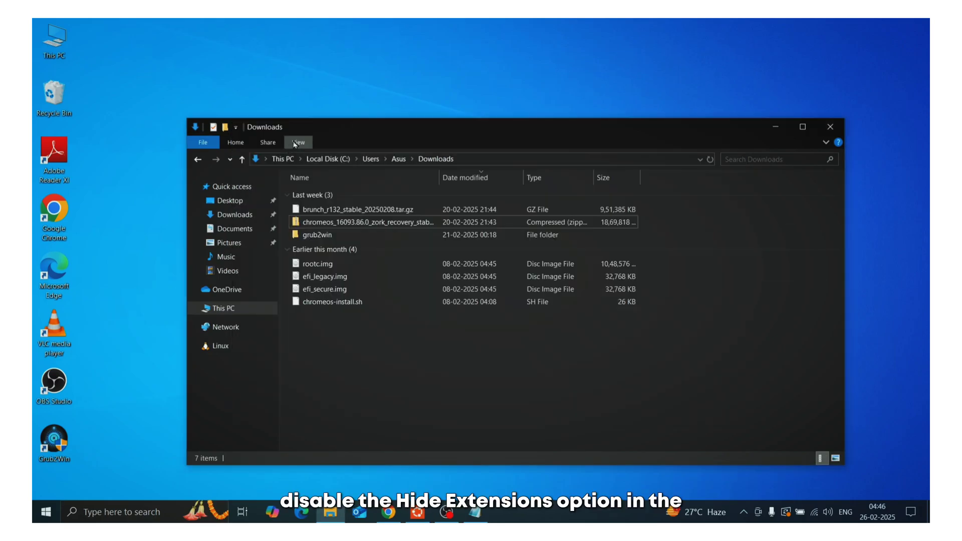
- Hide file name extensions in Explorer's View options and select the five extracted files
click(295, 143)
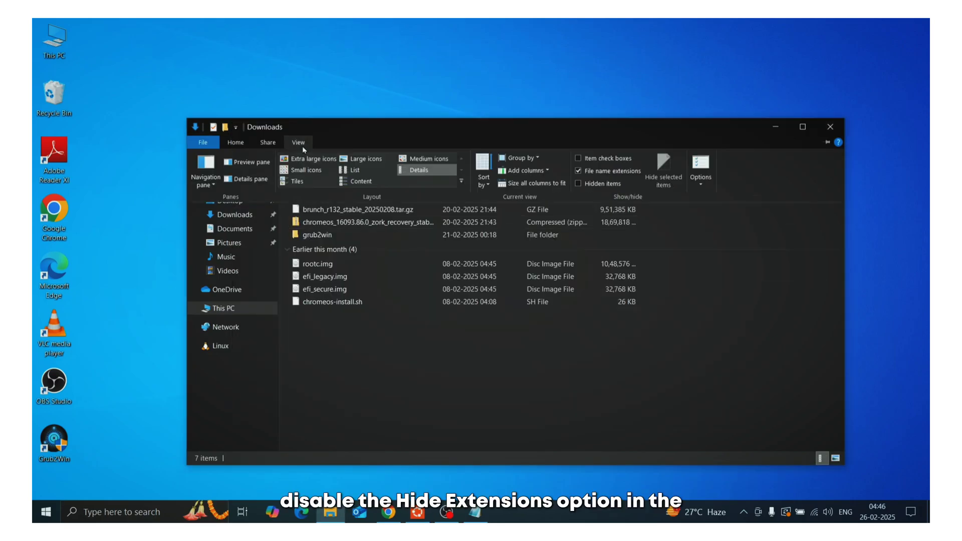
click(602, 173)
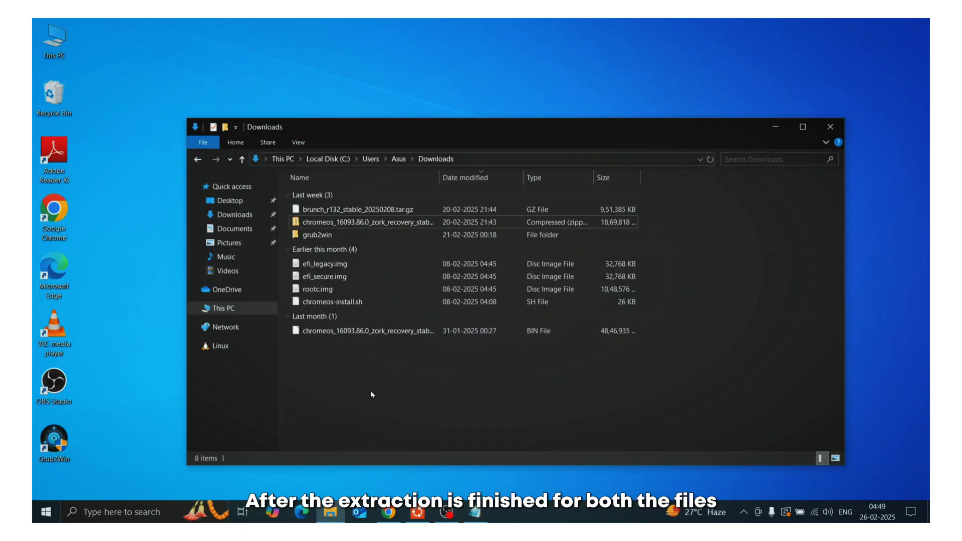
drag(371, 377, 358, 261)
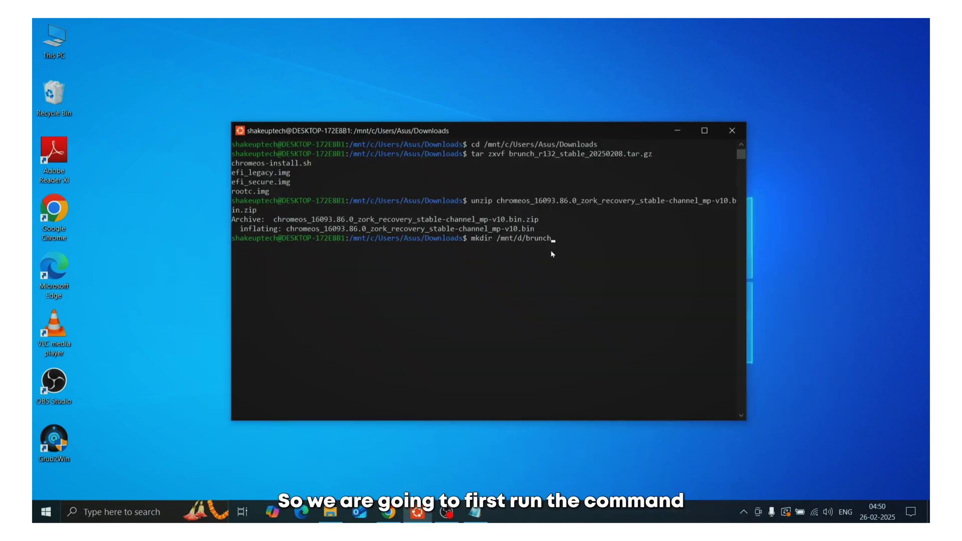
- Run mkdir /mnt/d/brunch and confirm the brunch folder appears on Local Disk (D:)
key(Return)
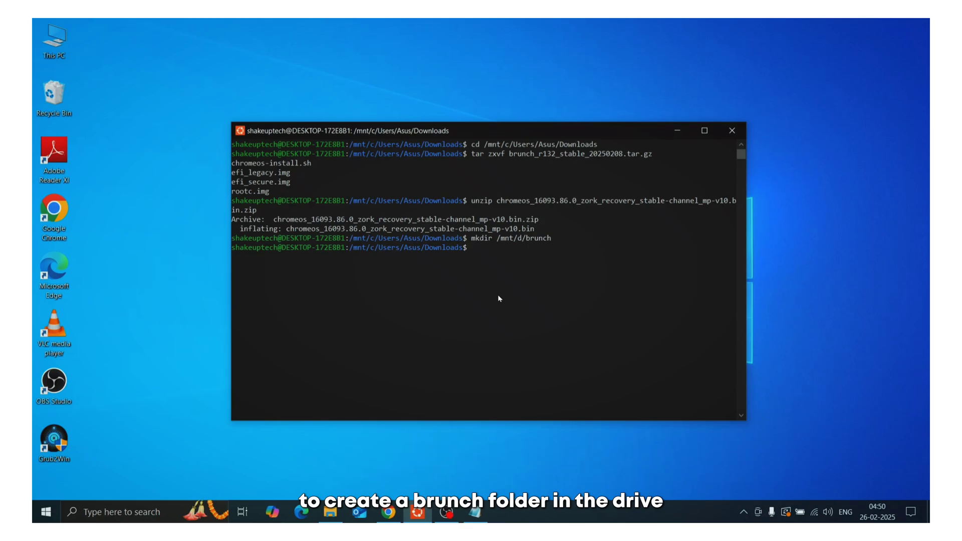
click(329, 511)
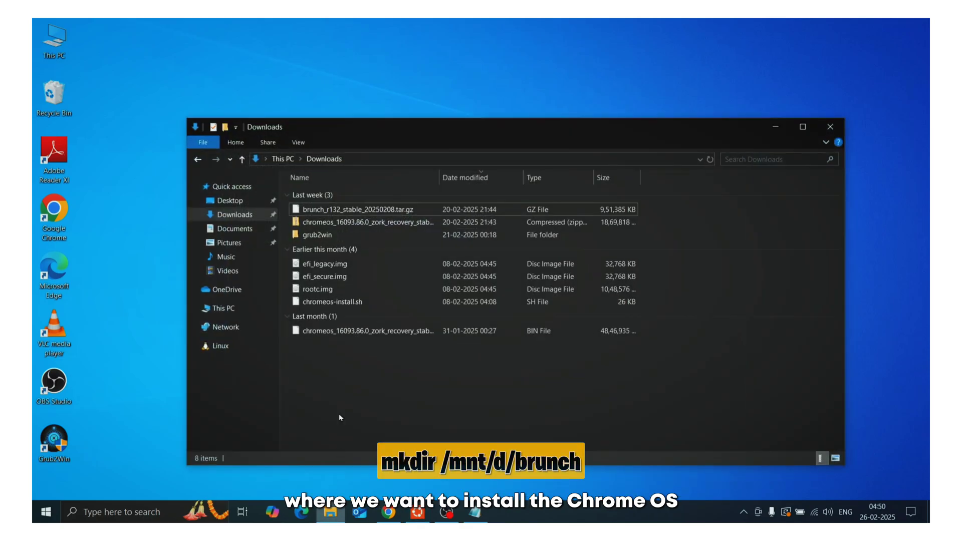
click(245, 311)
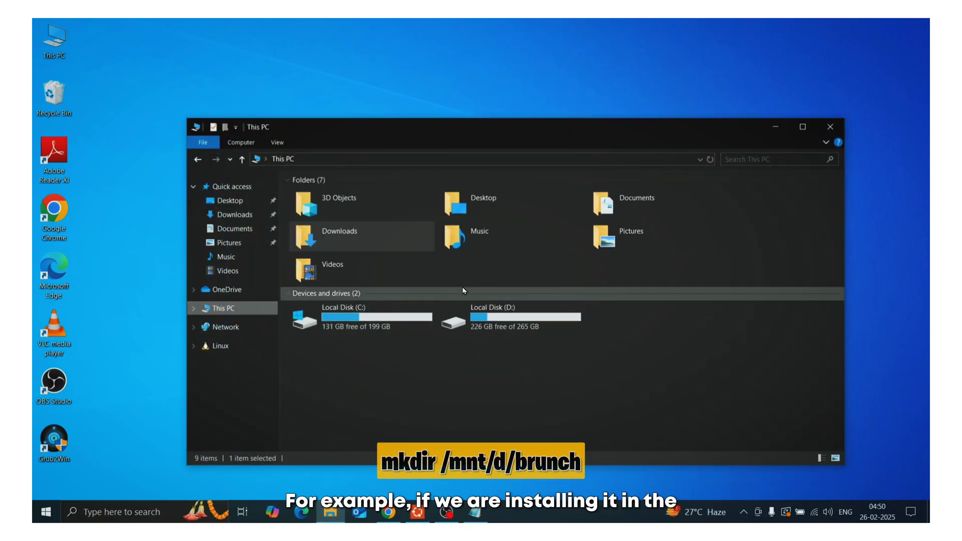
double_click(503, 313)
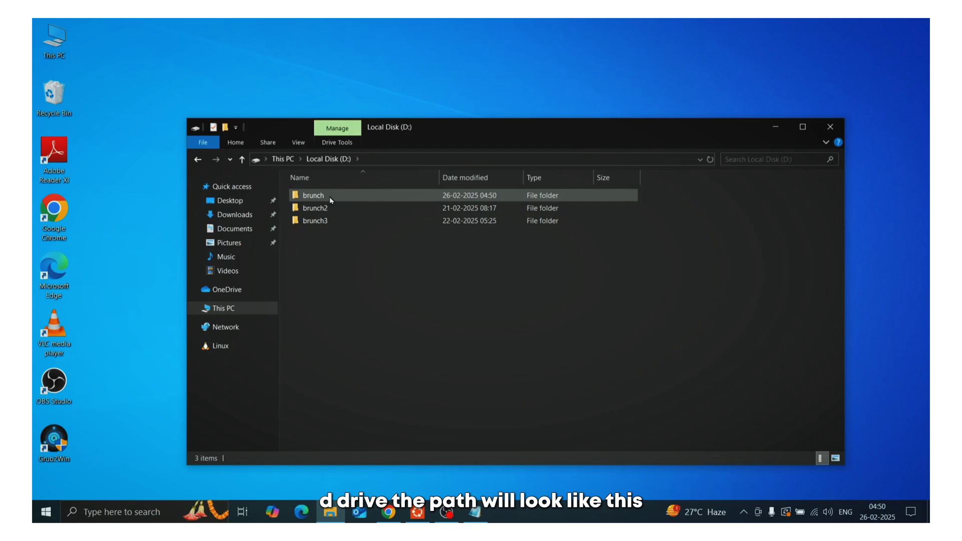
click(313, 195)
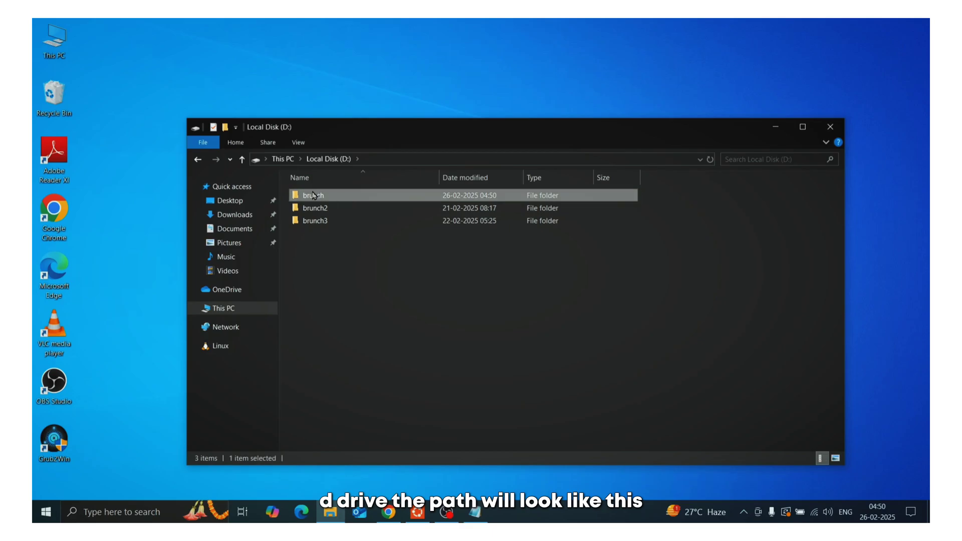
click(370, 308)
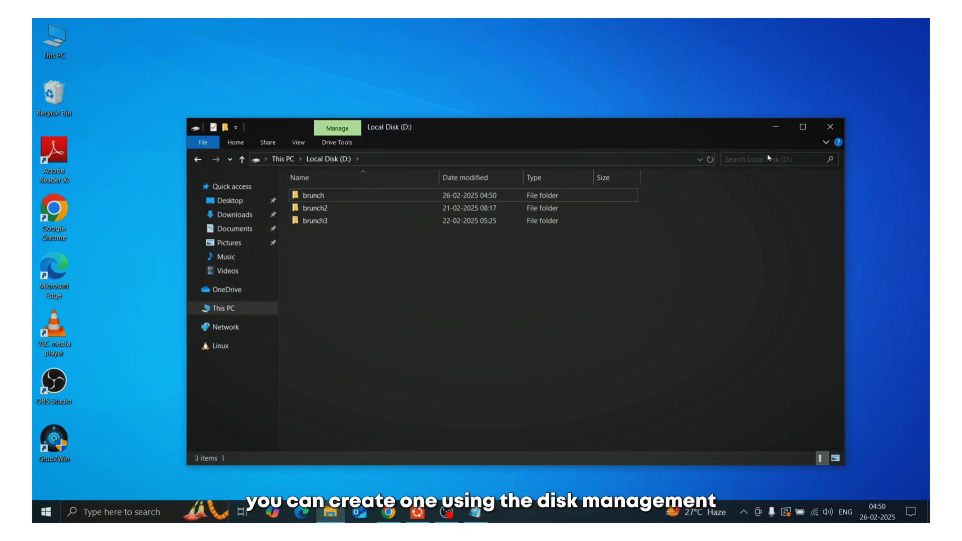
click(775, 127)
right_click(46, 512)
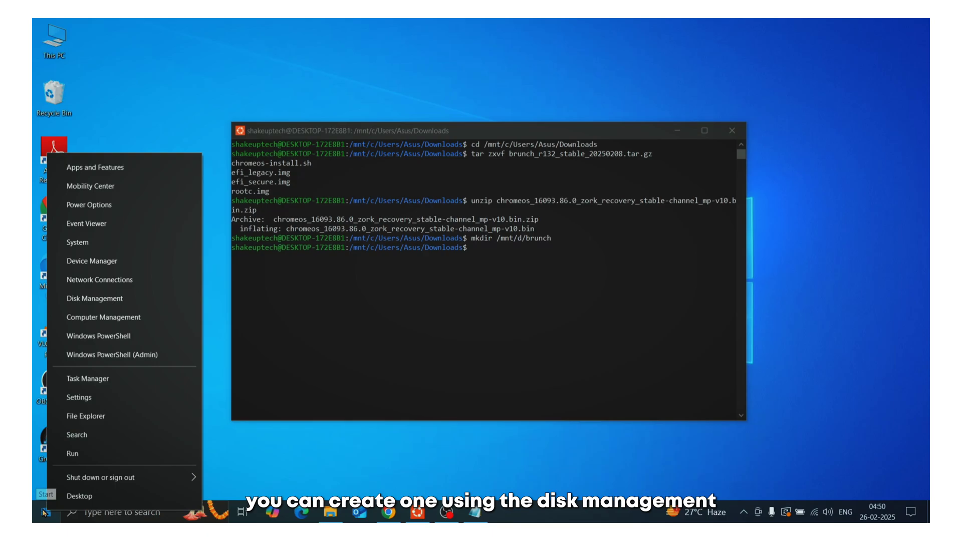
- Shrink the C: partition by 15000 MB in Disk Management
click(122, 300)
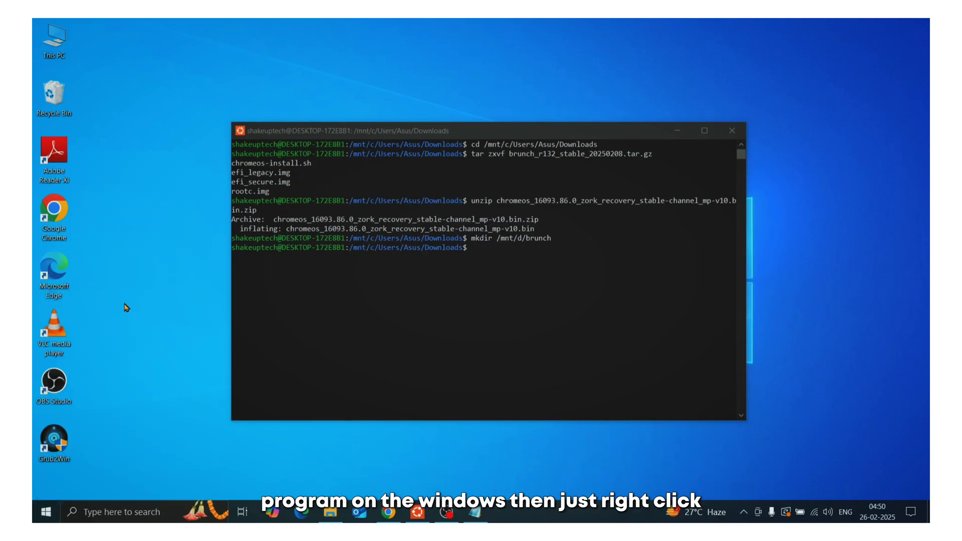
right_click(457, 334)
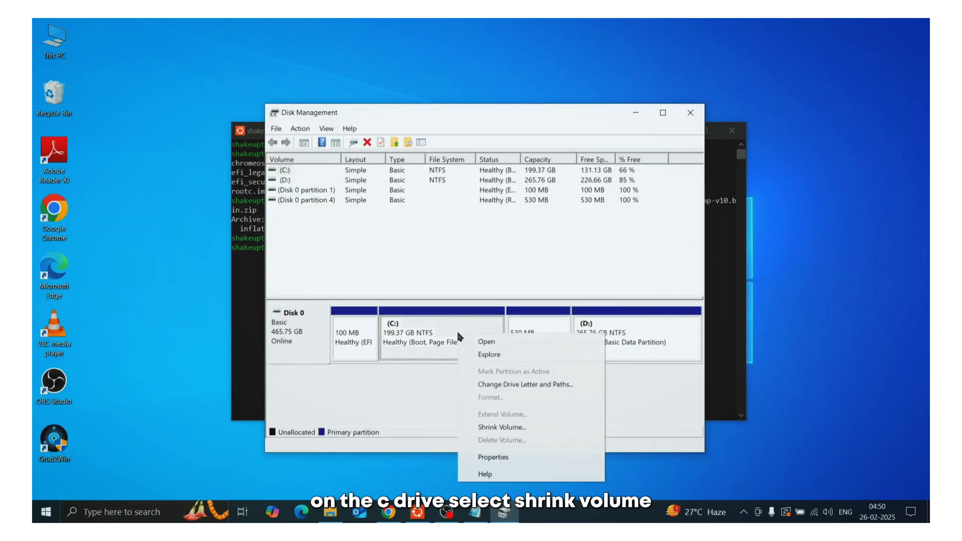
click(501, 427)
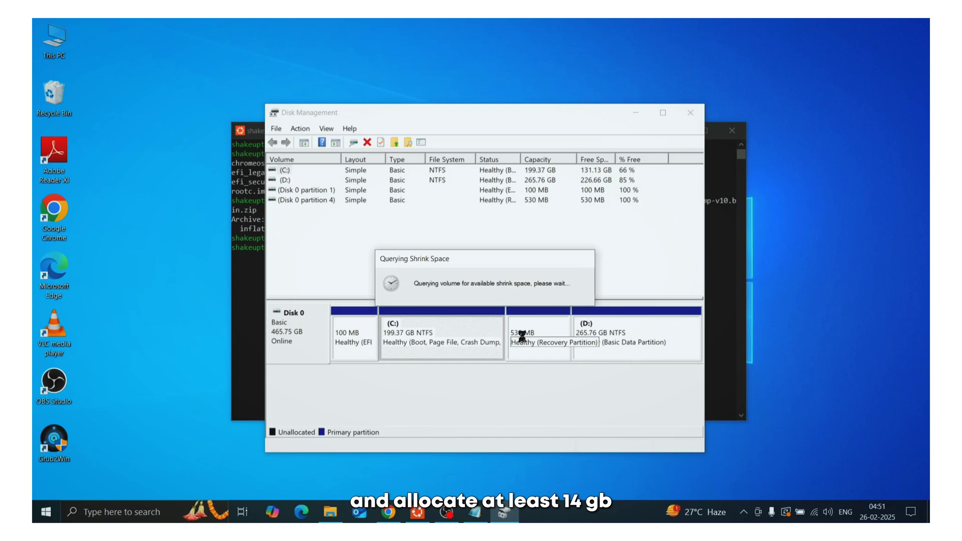
text(1)
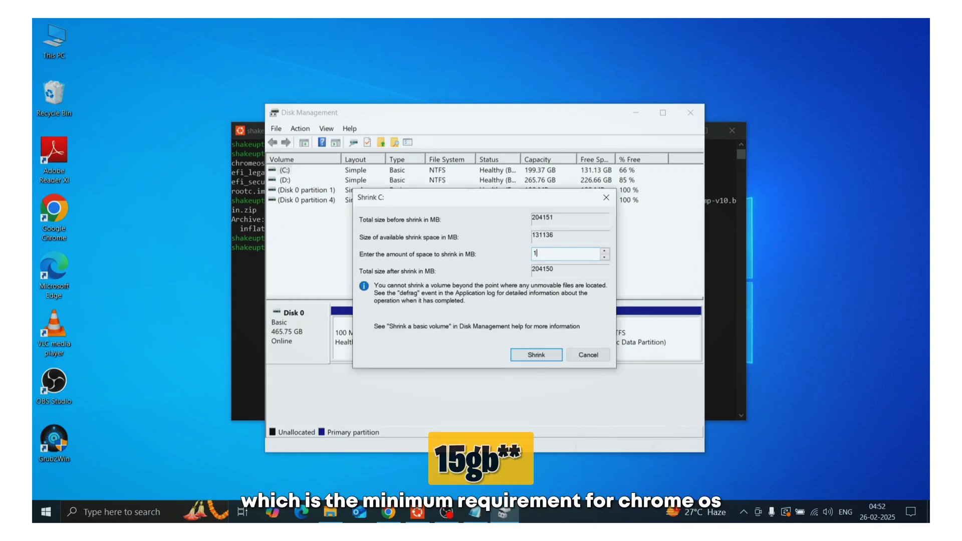
text(5000)
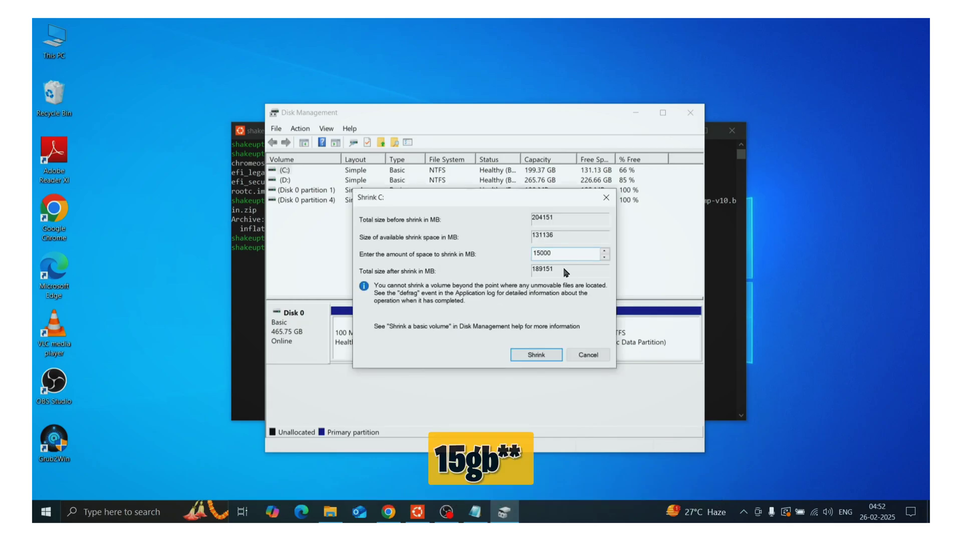
click(534, 355)
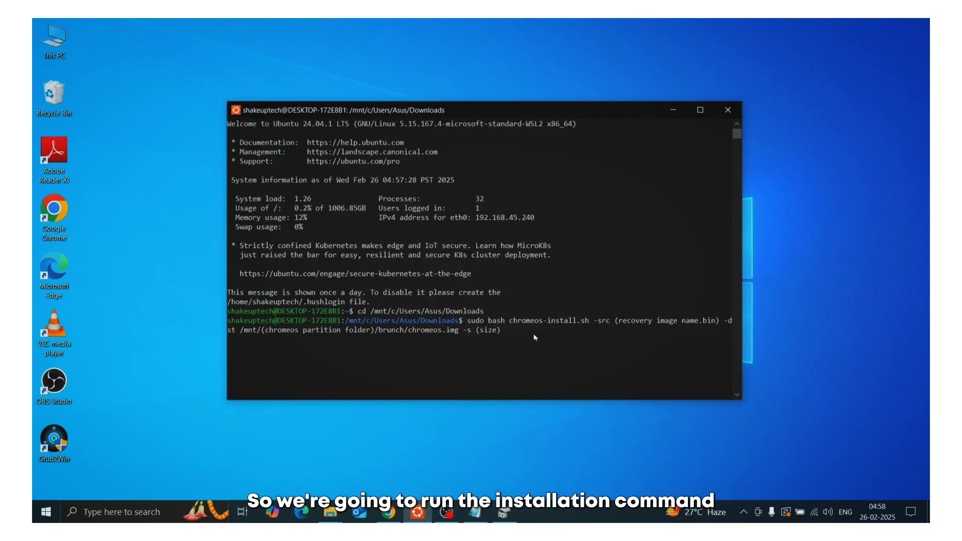
- Clear the source placeholder and copy the recovery .bin file's full name from Downloads
key(Right)
key(Right)
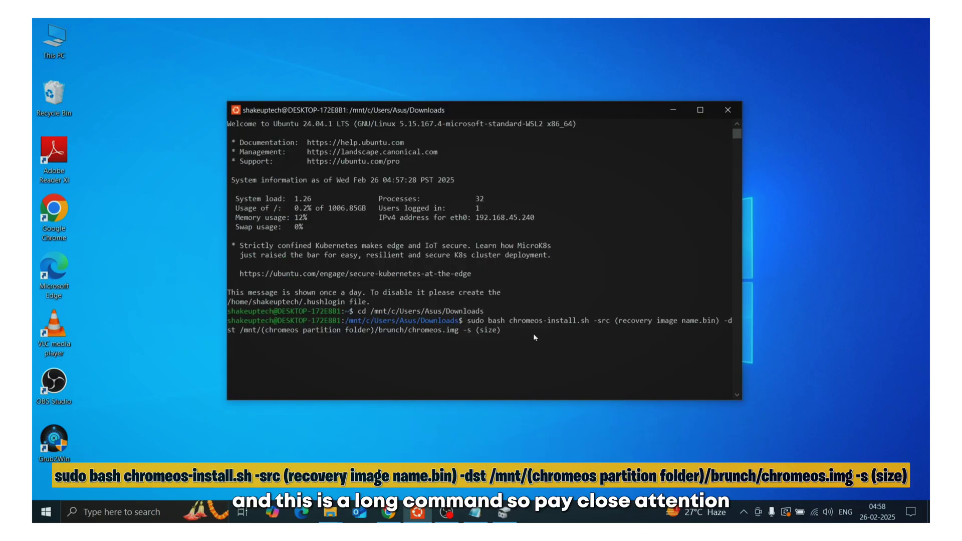
key(BackSpace)
key(BackSpace)
key(BackSpace)
key(BackSpace)
key(BackSpace)
key(BackSpace)
key(BackSpace)
key(BackSpace)
key(BackSpace)
key(BackSpace)
key(BackSpace)
key(BackSpace)
key(BackSpace)
key(BackSpace)
key(BackSpace)
key(BackSpace)
key(BackSpace)
key(BackSpace)
key(BackSpace)
key(BackSpace)
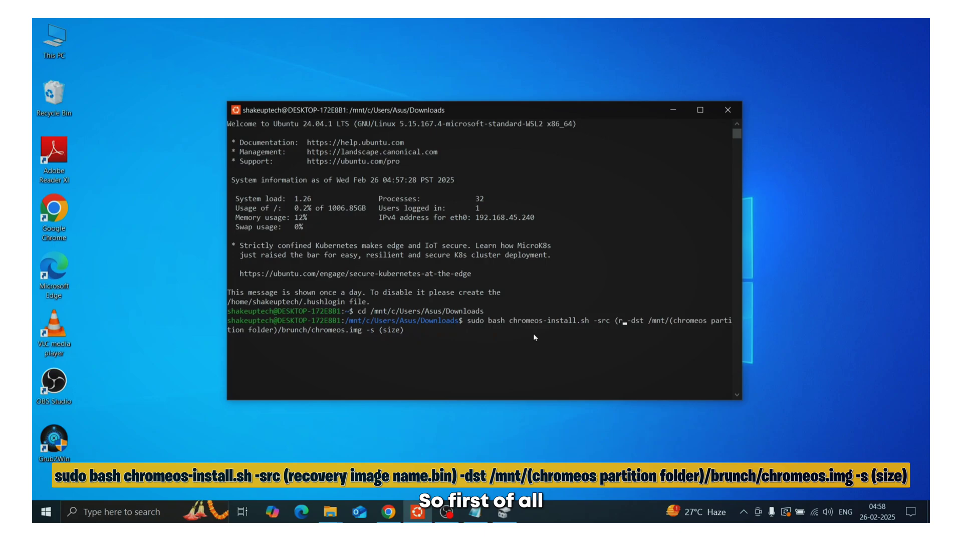
key(BackSpace)
click(330, 512)
click(334, 331)
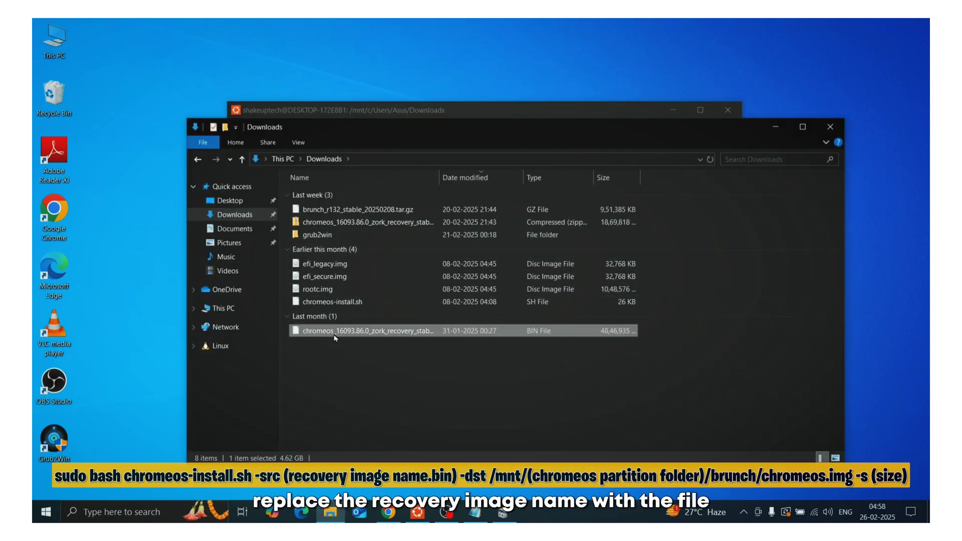
right_click(361, 335)
click(401, 308)
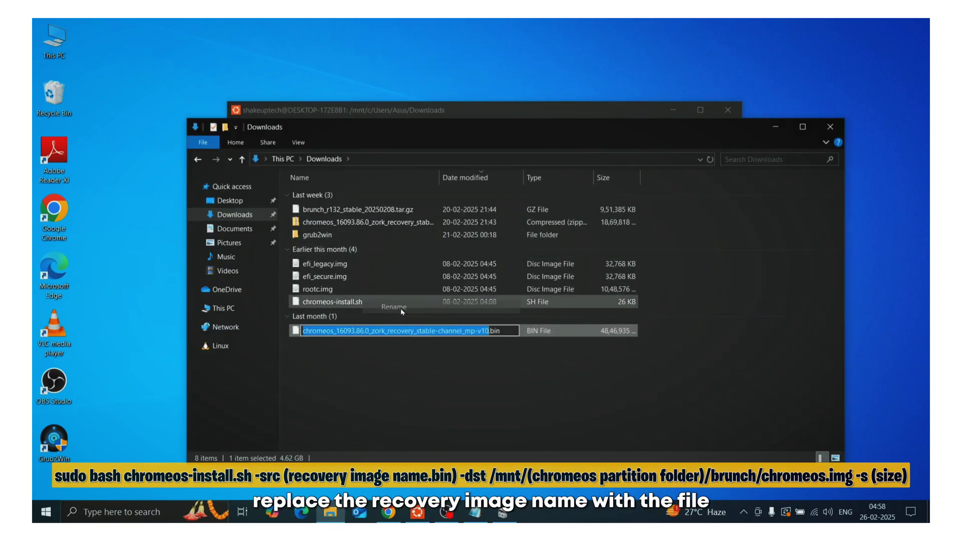
key(ctrl+a)
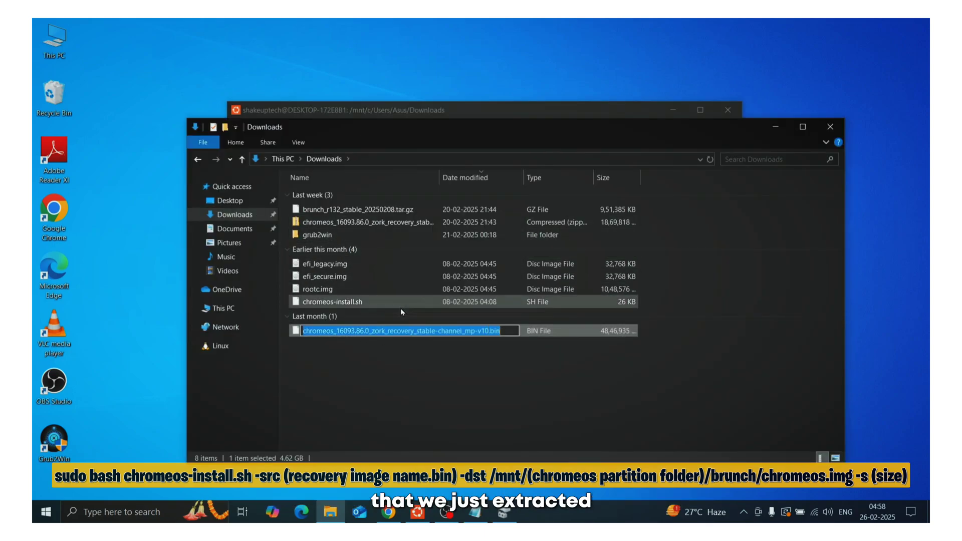
key(ctrl+c)
- Paste the recovery .bin name as the install source and look up the D:\brunch folder path
click(480, 384)
click(417, 511)
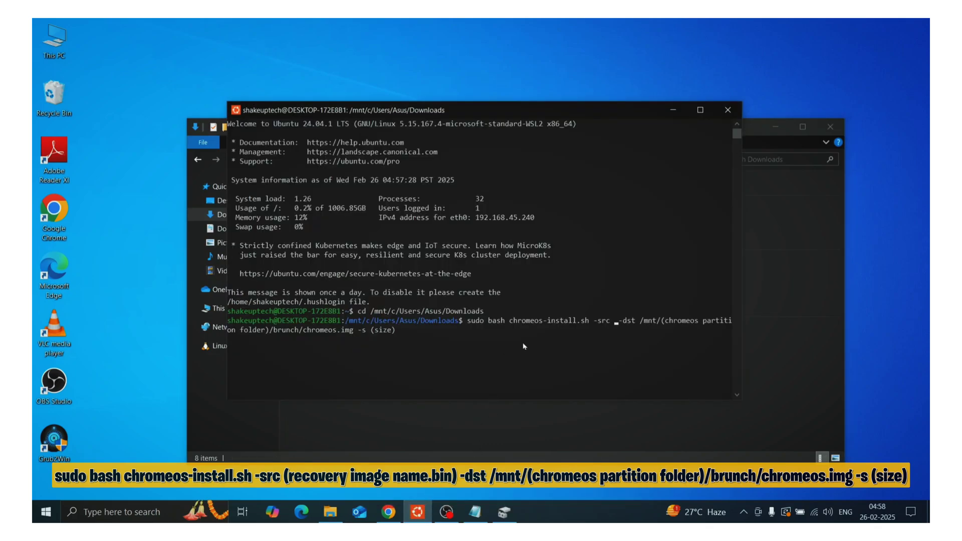
right_click(616, 323)
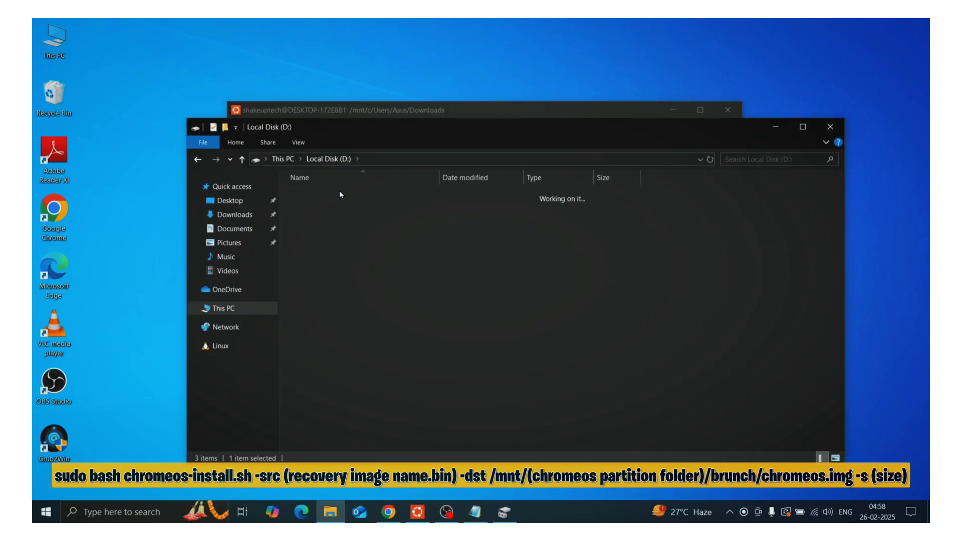
double_click(337, 189)
click(402, 158)
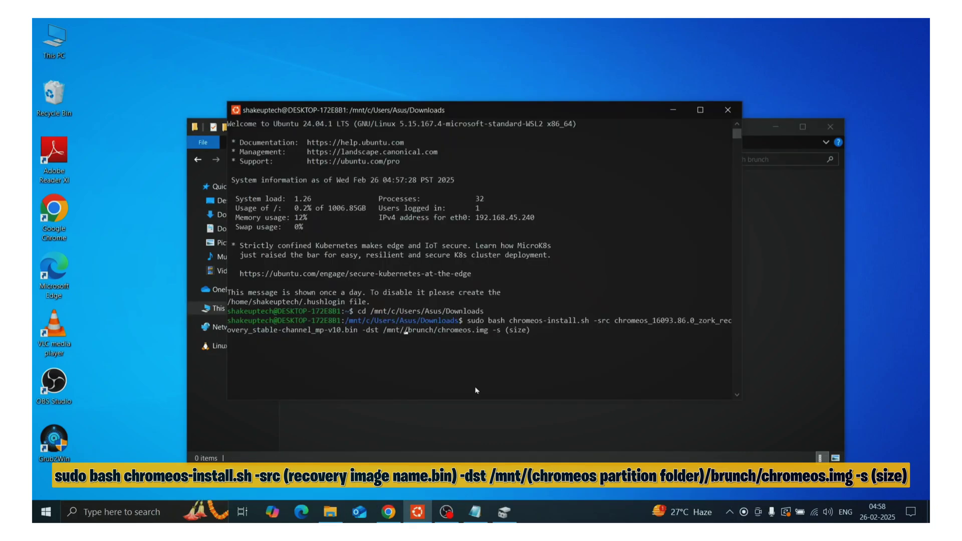
- Replace the partition placeholder with d so the destination becomes /mnt/d/brunch/chromeos.img
text(d)
key(End)
key(BackSpace)
key(BackSpace)
key(BackSpace)
key(BackSpace)
key(BackSpace)
key(BackSpace)
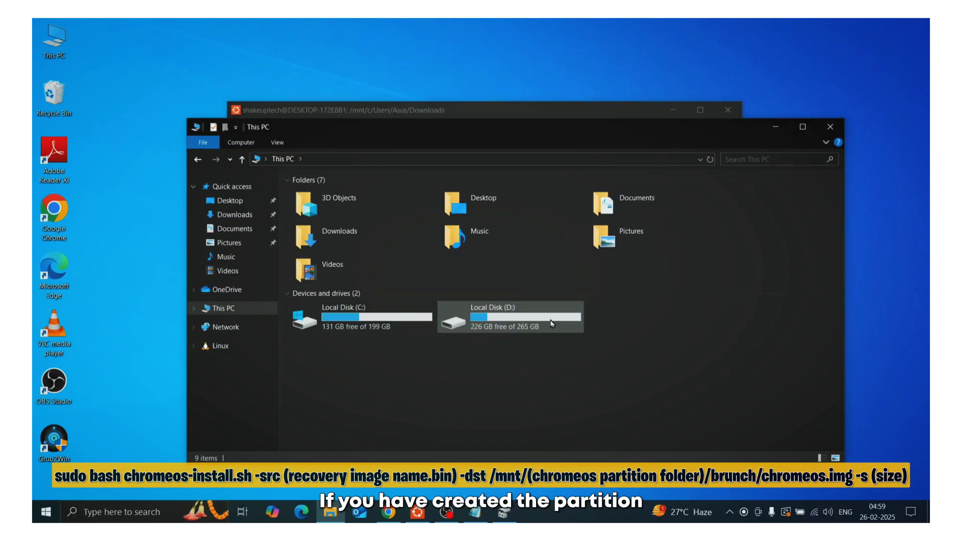
mouse_move(522, 331)
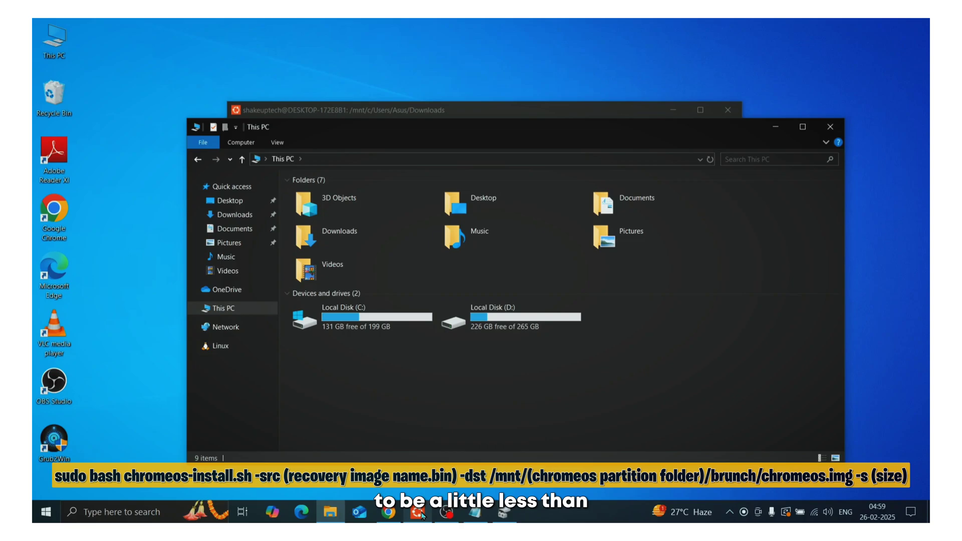
key(alt+Tab)
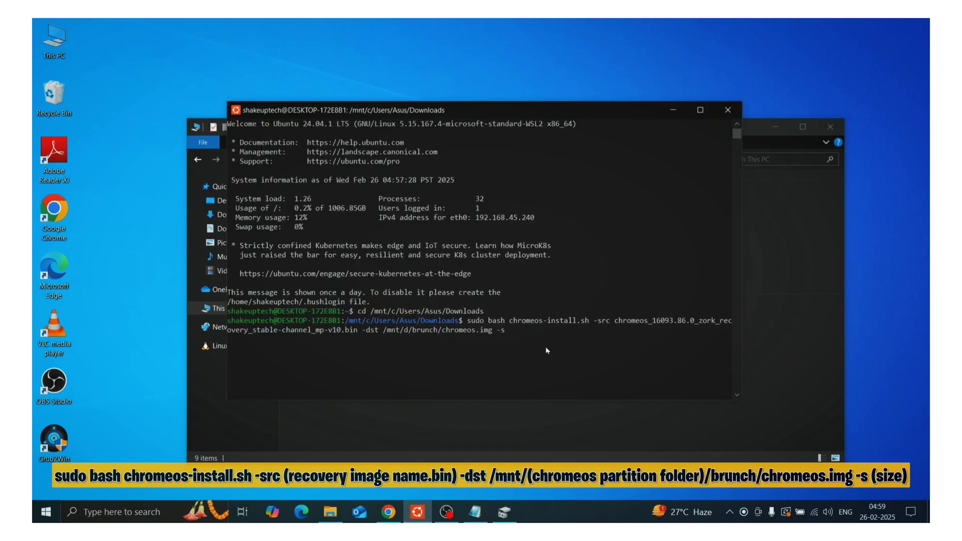
- Set a 25 GB image size, run the install with the sudo password, and choose dualboot
text(25)
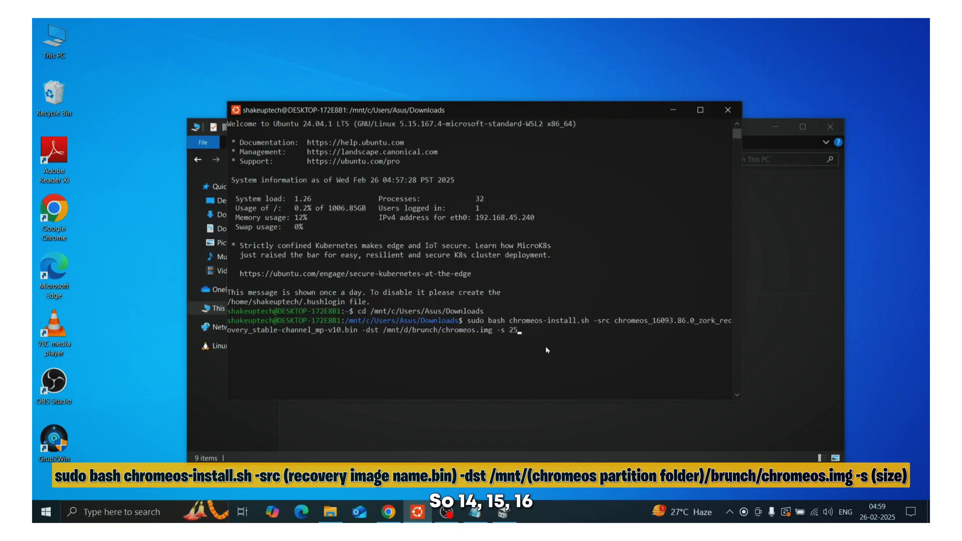
key(Return)
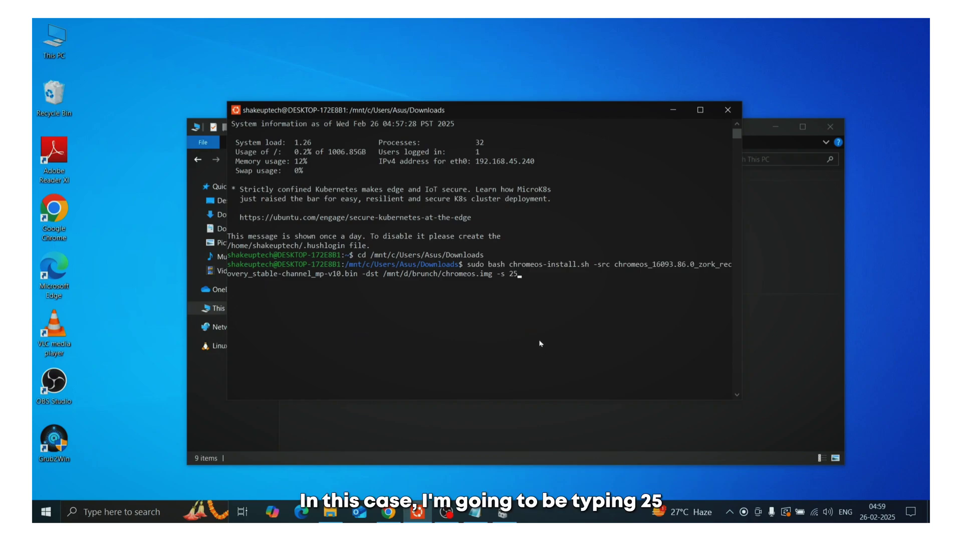
key(Return)
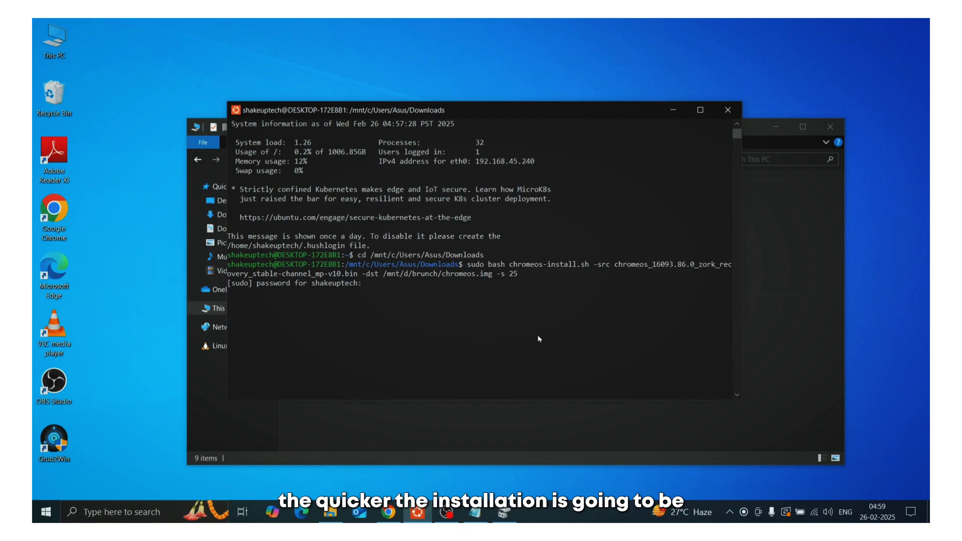
key(Return)
scroll(472, 287, down, 1)
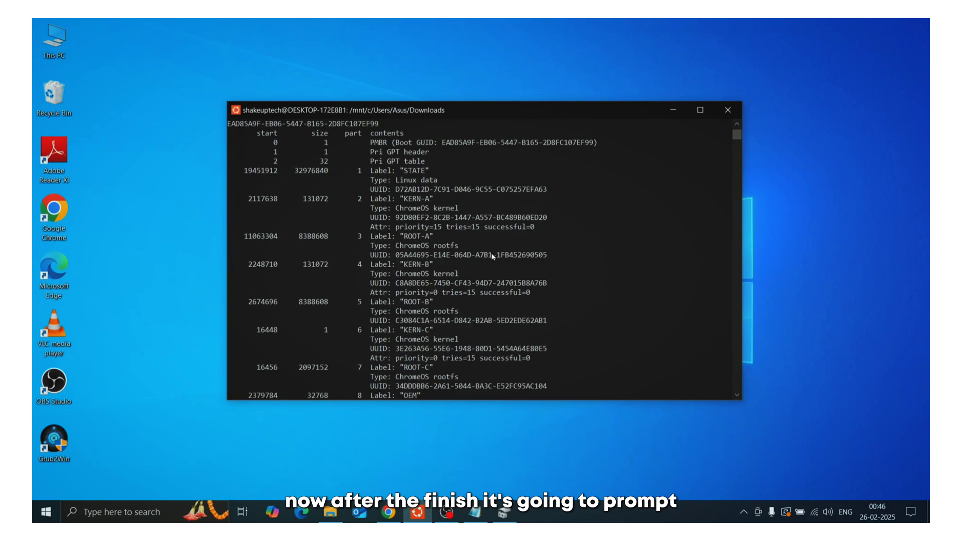
scroll(493, 257, down, 5)
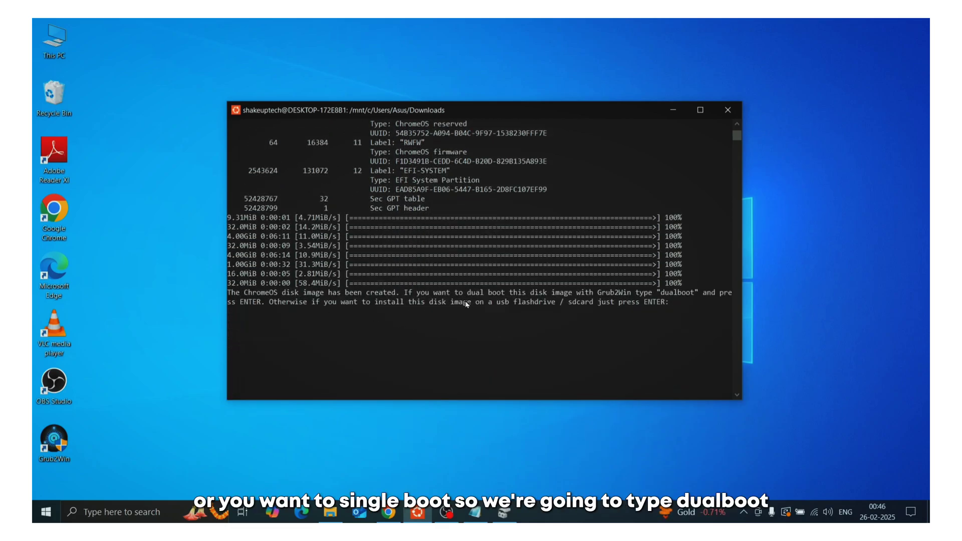
text(dualboot)
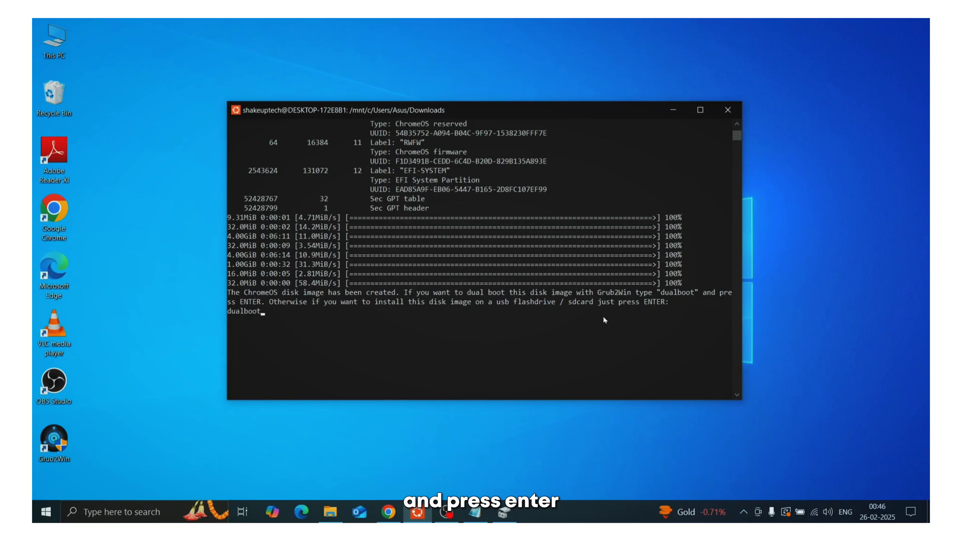
key(Return)
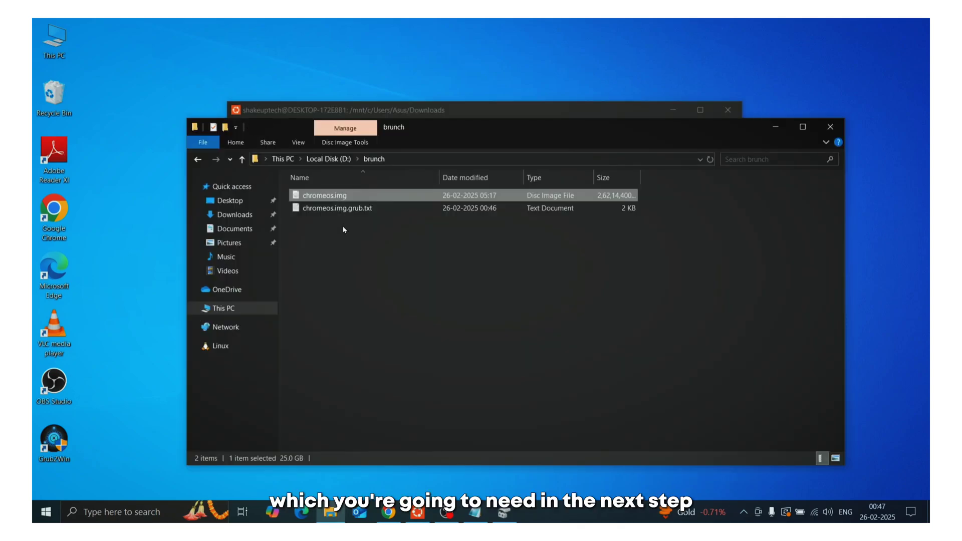
- Check that D:\brunch contains chromeos.img and chromeos.img.grub.txt
click(342, 209)
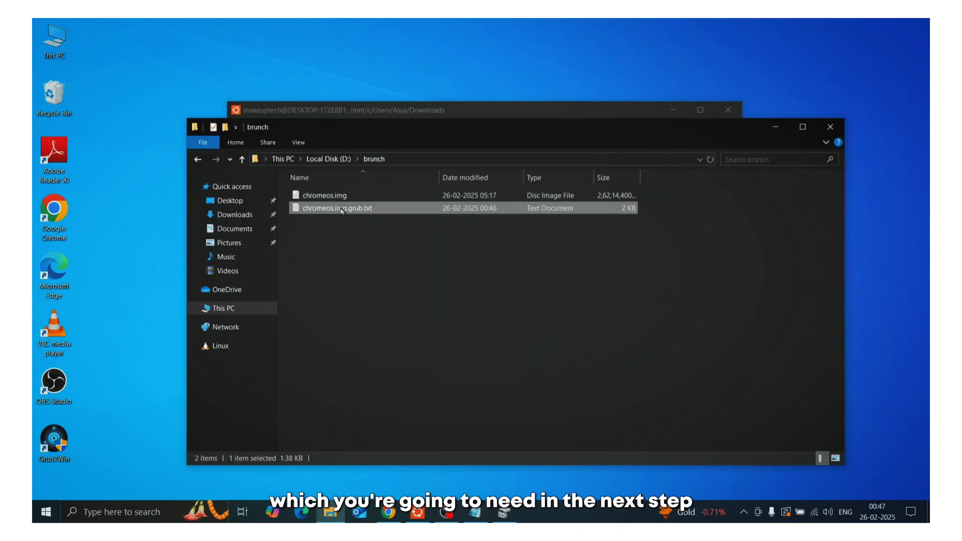
click(389, 321)
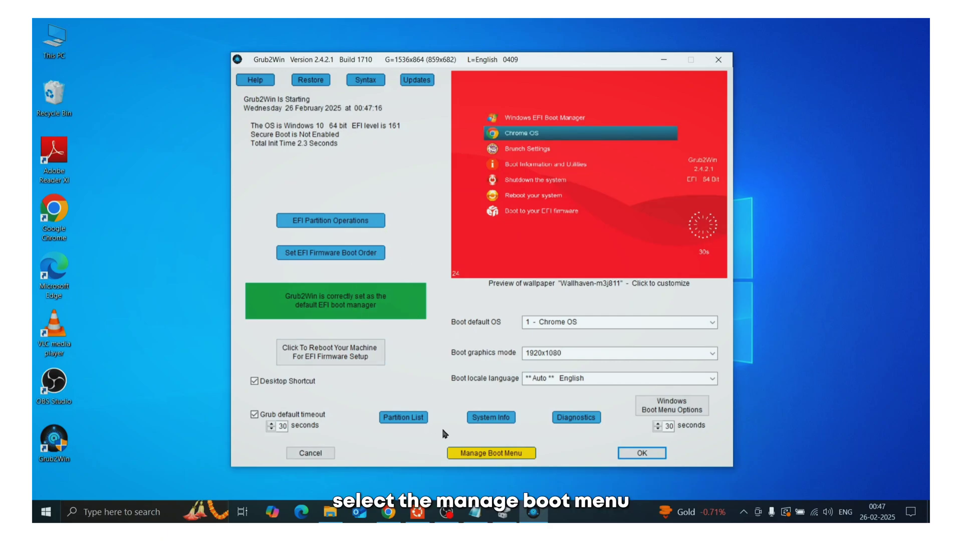
- Import the Chrome and Brunch Settings entries from brunch\chromeos.img.grub.txt into the boot menu
click(489, 454)
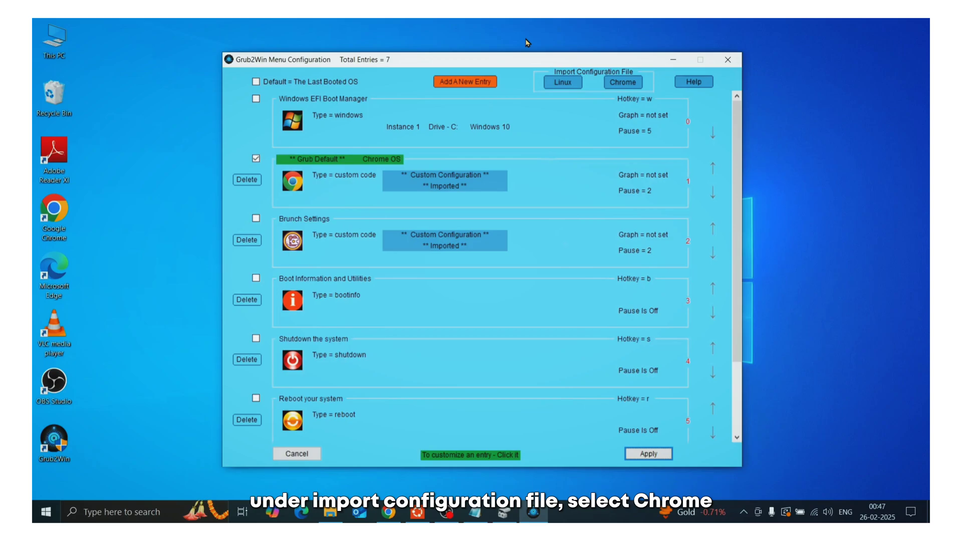
click(621, 84)
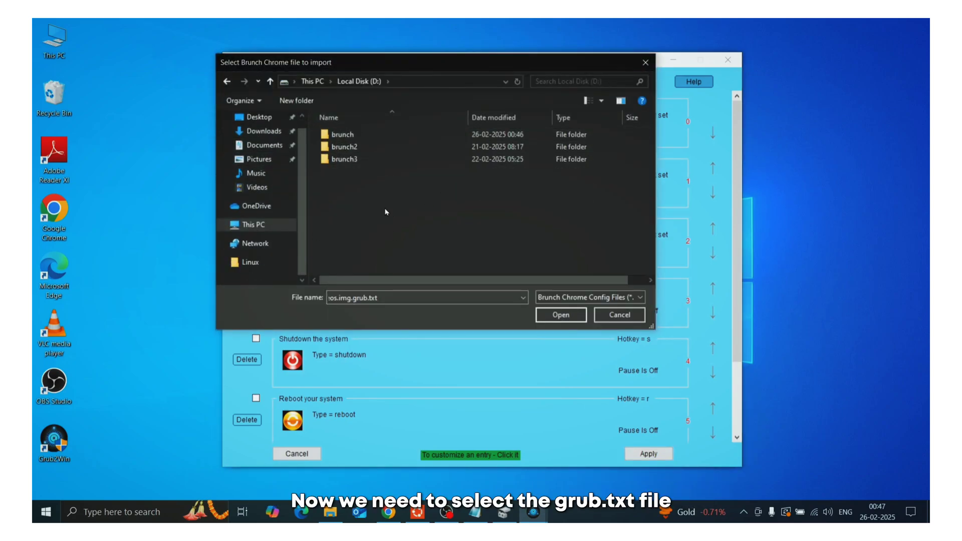
double_click(349, 135)
click(352, 135)
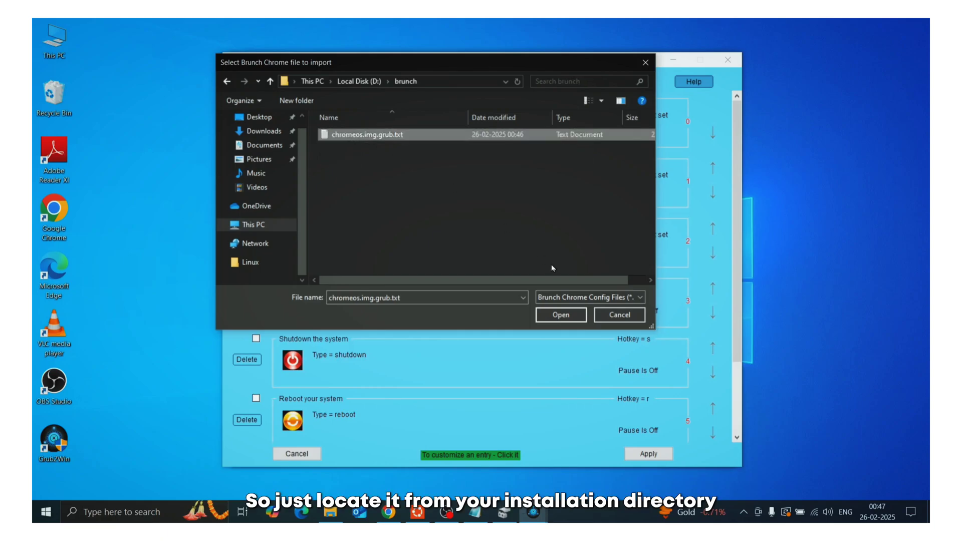
click(561, 316)
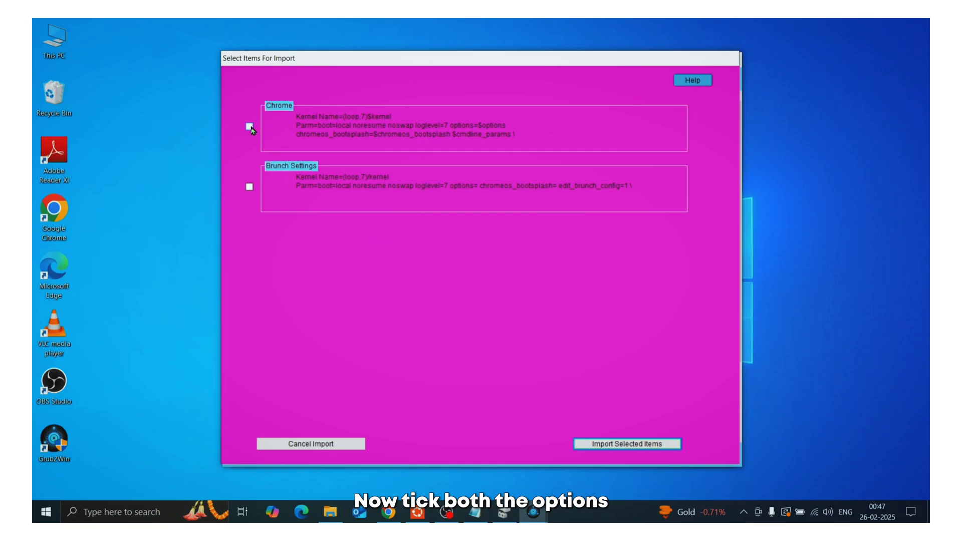
click(249, 126)
click(249, 187)
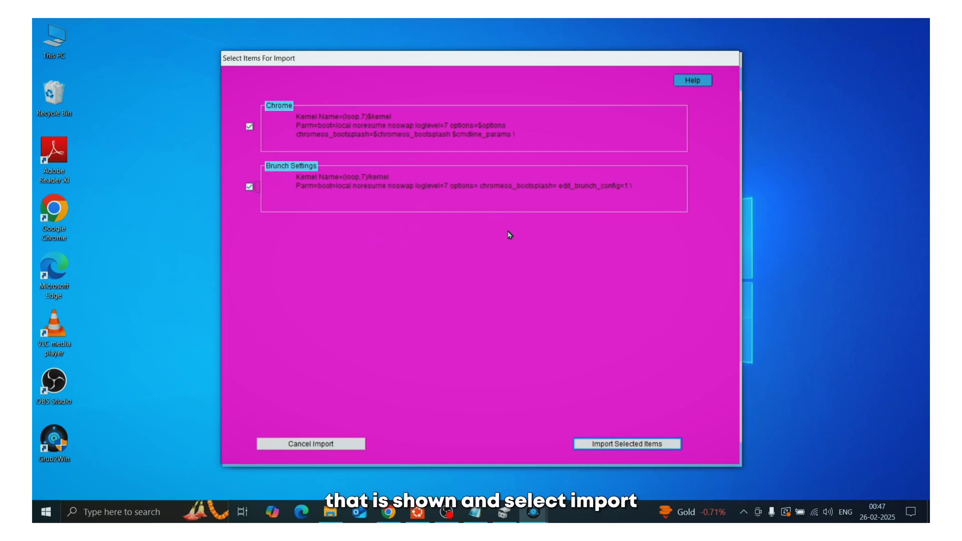
click(617, 443)
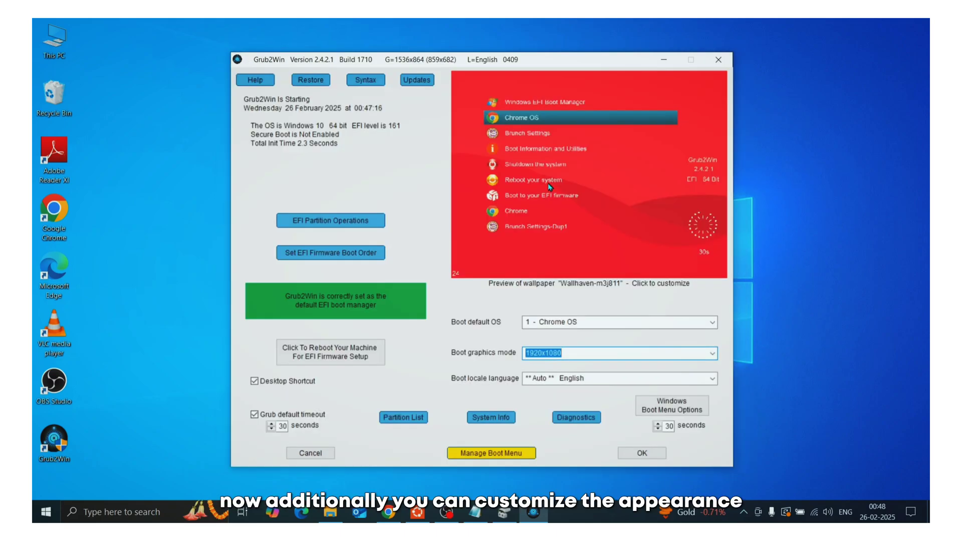
- Pick a colour for the menu titles, then save the 9-entry boot menu
click(549, 187)
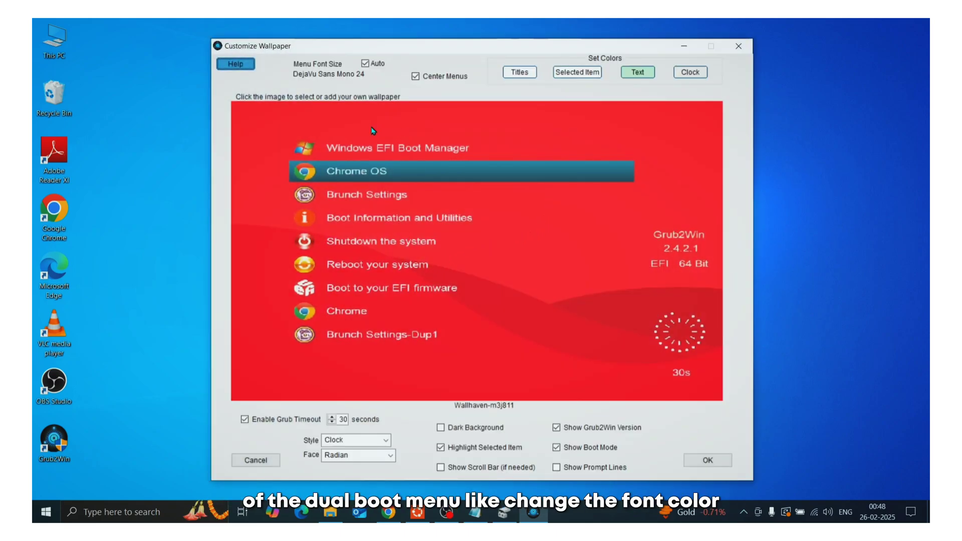
click(526, 74)
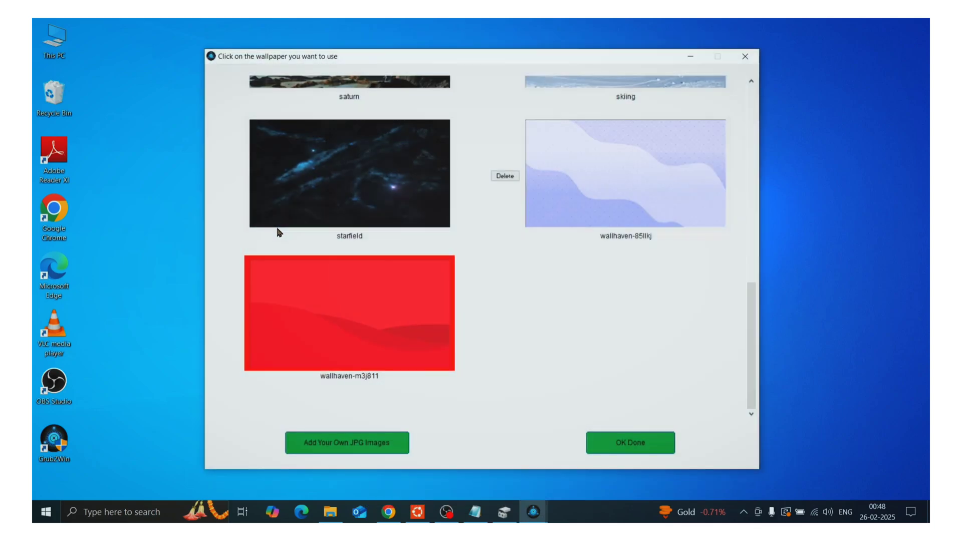
scroll(381, 228, up, 10)
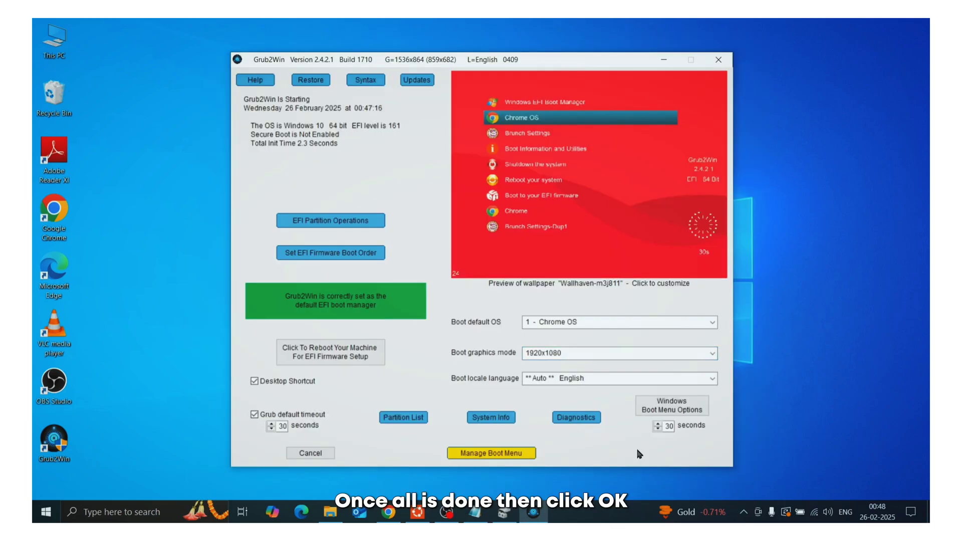
click(637, 453)
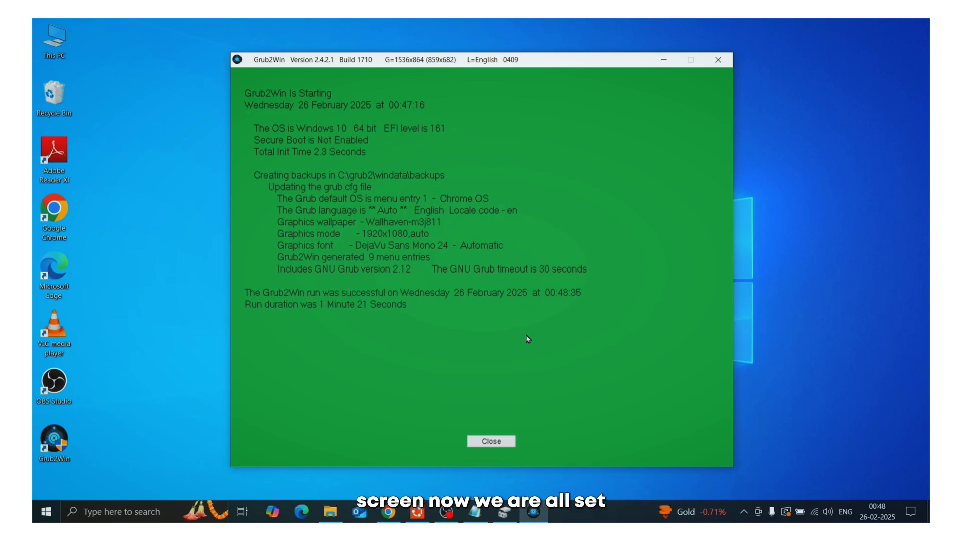
- Restart Windows from the Win+X menu and select Chrome OS in the GRUB boot menu
click(491, 440)
right_click(45, 512)
mouse_move(177, 481)
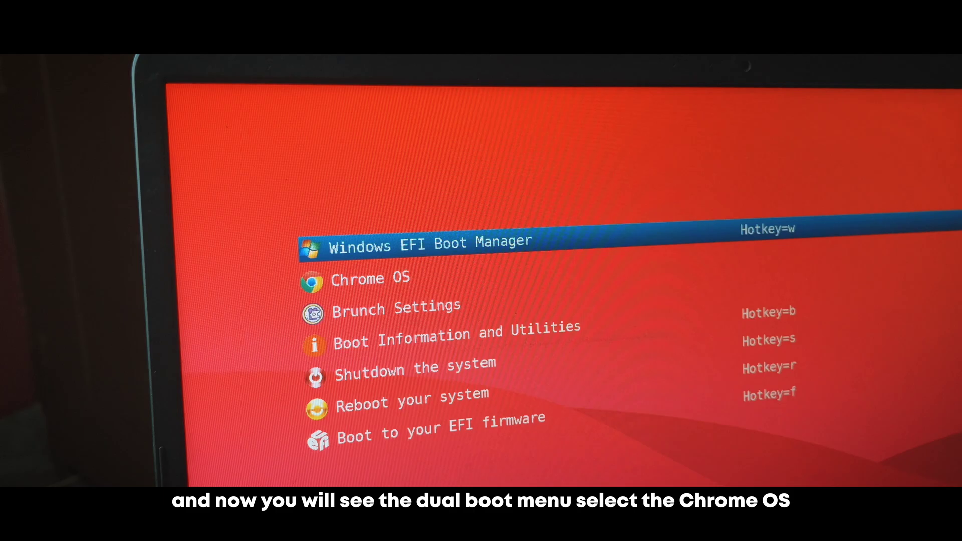
key(Down)
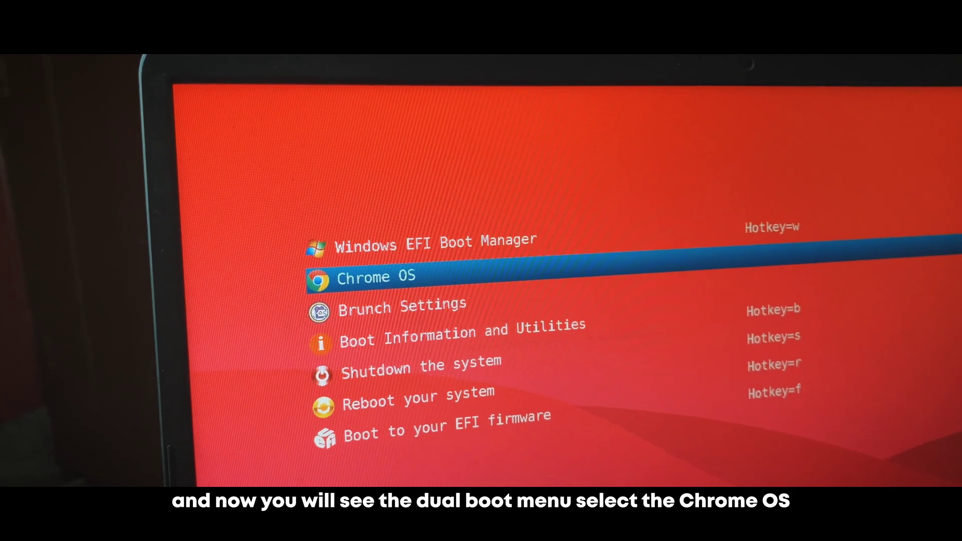
key(Return)
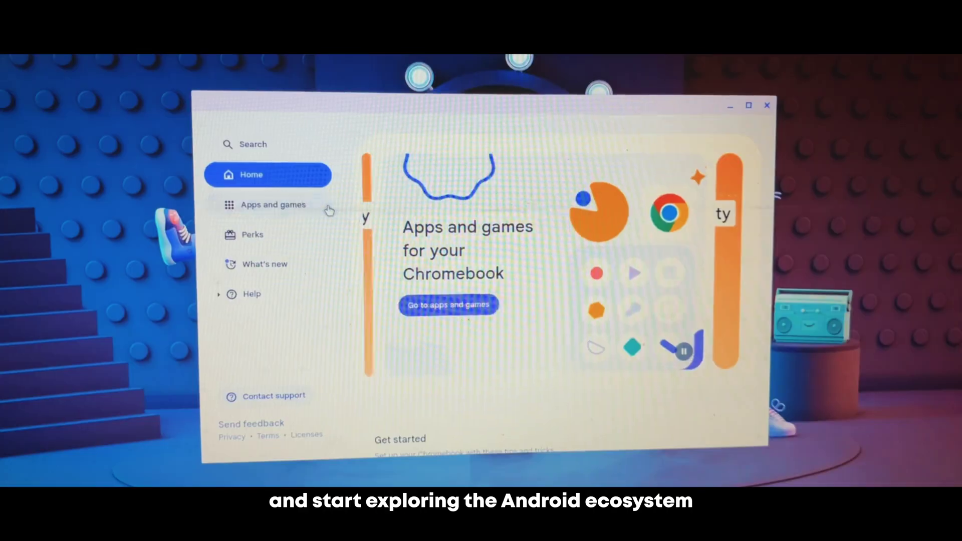
- Open the Play Store's Apps and games page, then scroll through the launcher's app grid
click(273, 202)
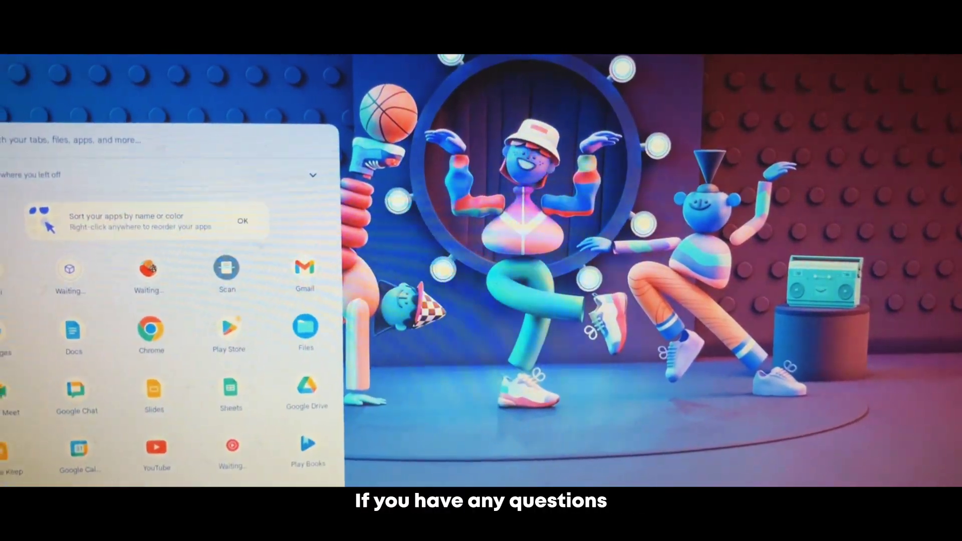
scroll(193, 356, down, 6)
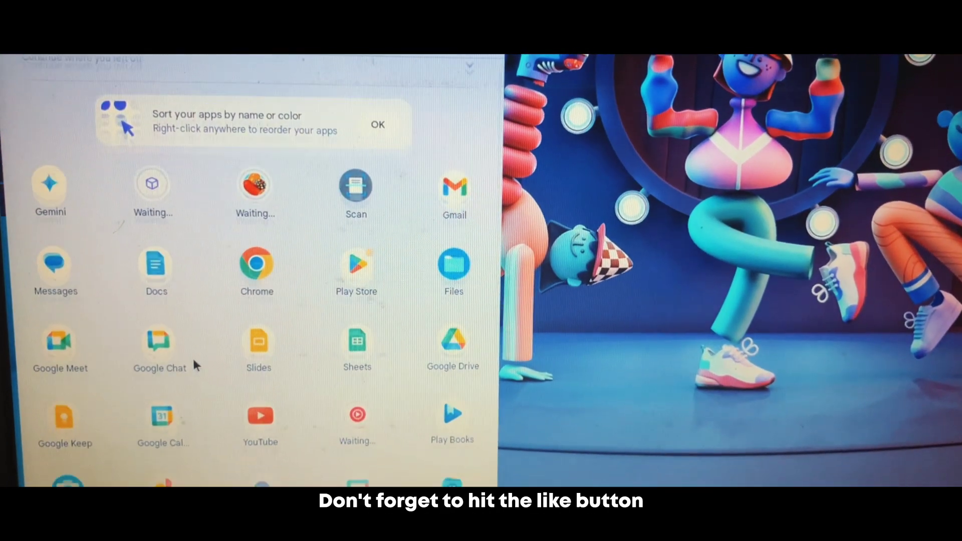
scroll(220, 341, up, 6)
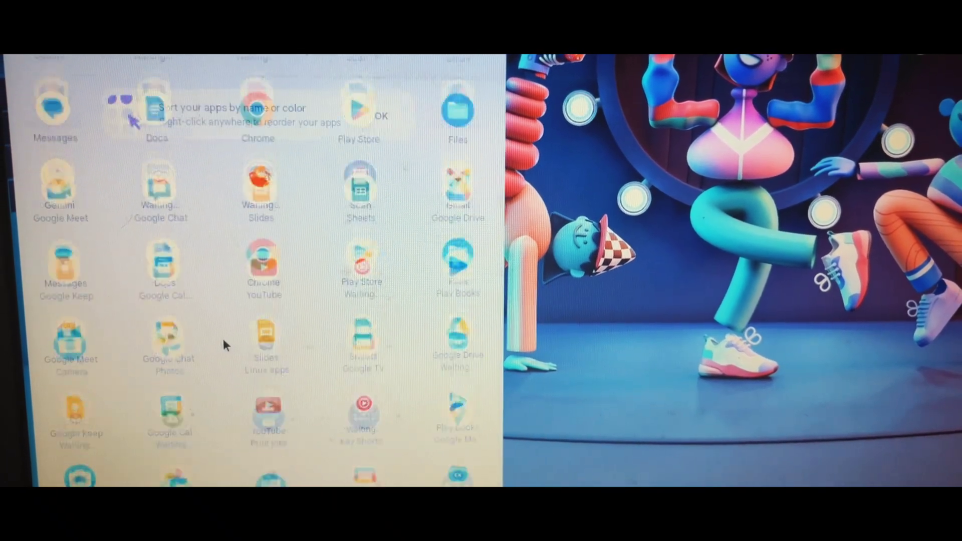
scroll(266, 296, down, 5)
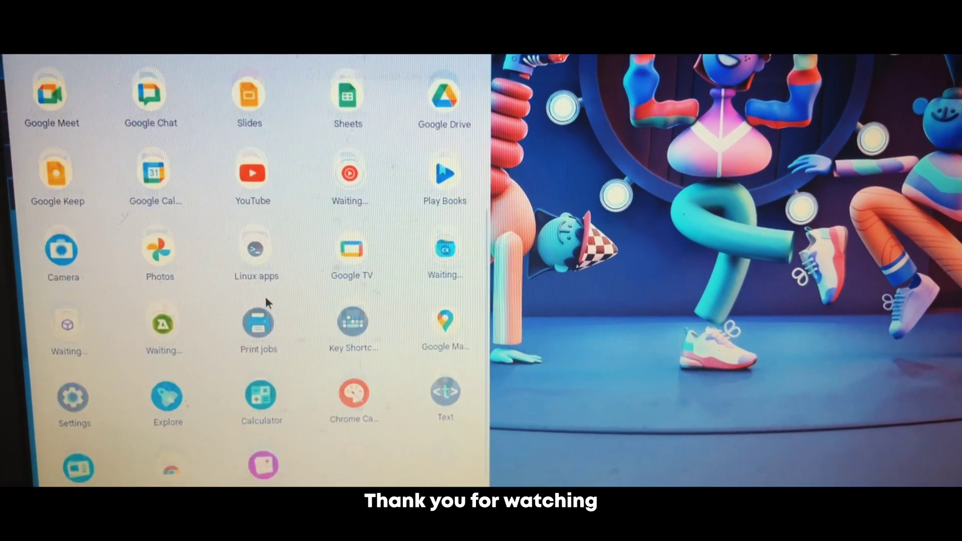